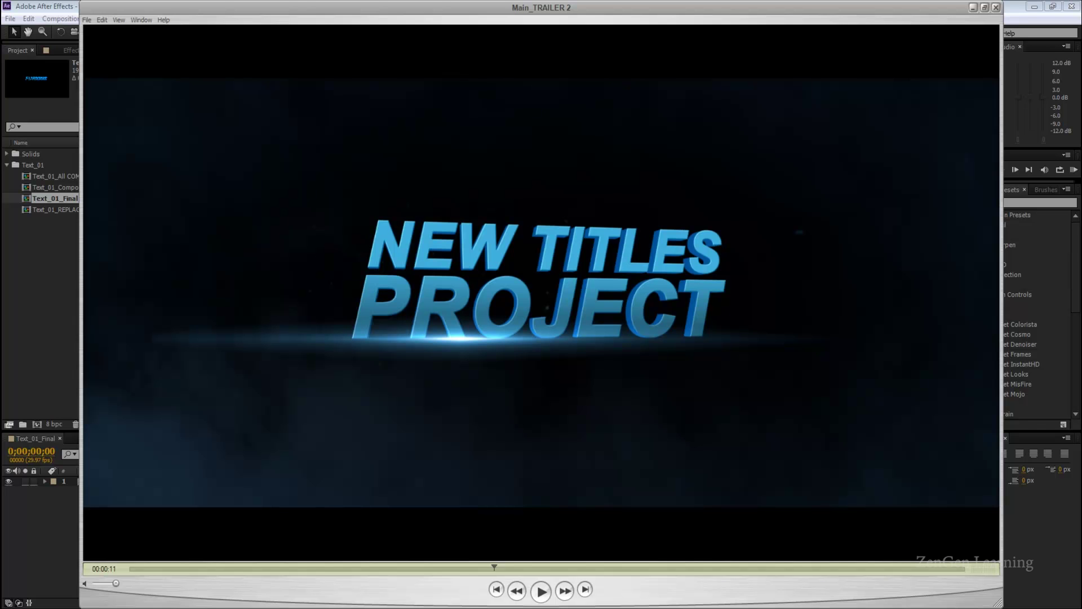
Close the trailer, open Text_01_REPLACE HERE! and retype FURIOUS as FAST.
key(ctrl+w)
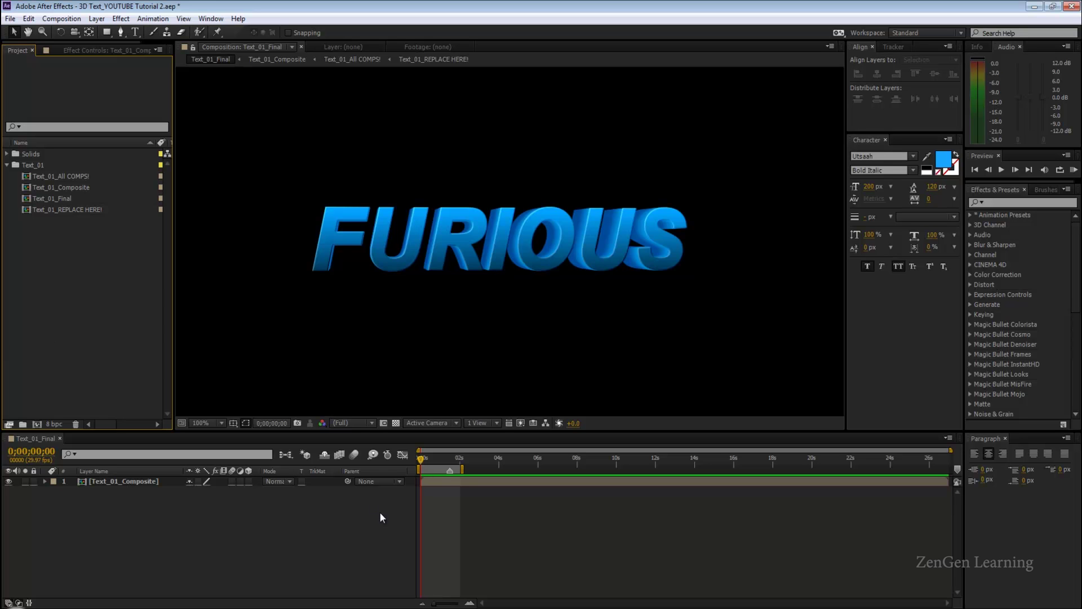
double_click(76, 210)
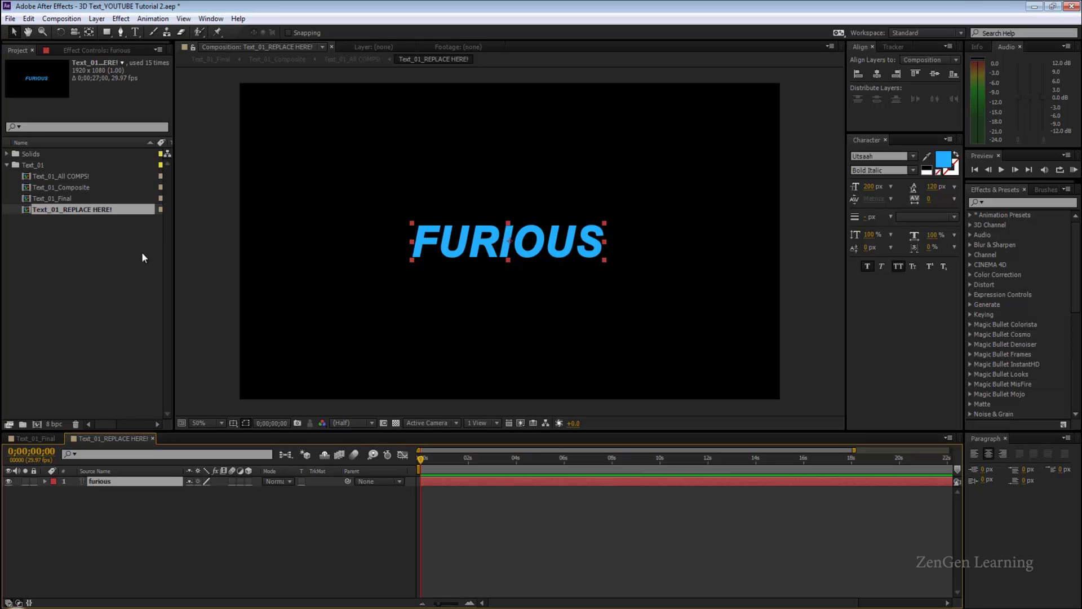
double_click(496, 250)
text(fast)
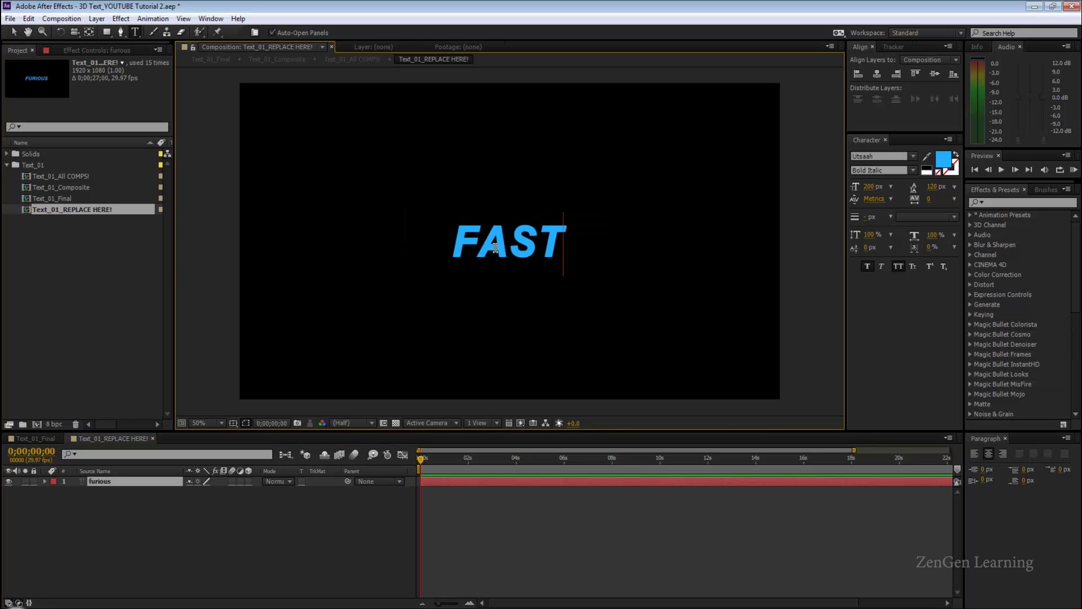
Revert the FAST test in Text_01_Final and preview the FURIOUS title.
click(40, 439)
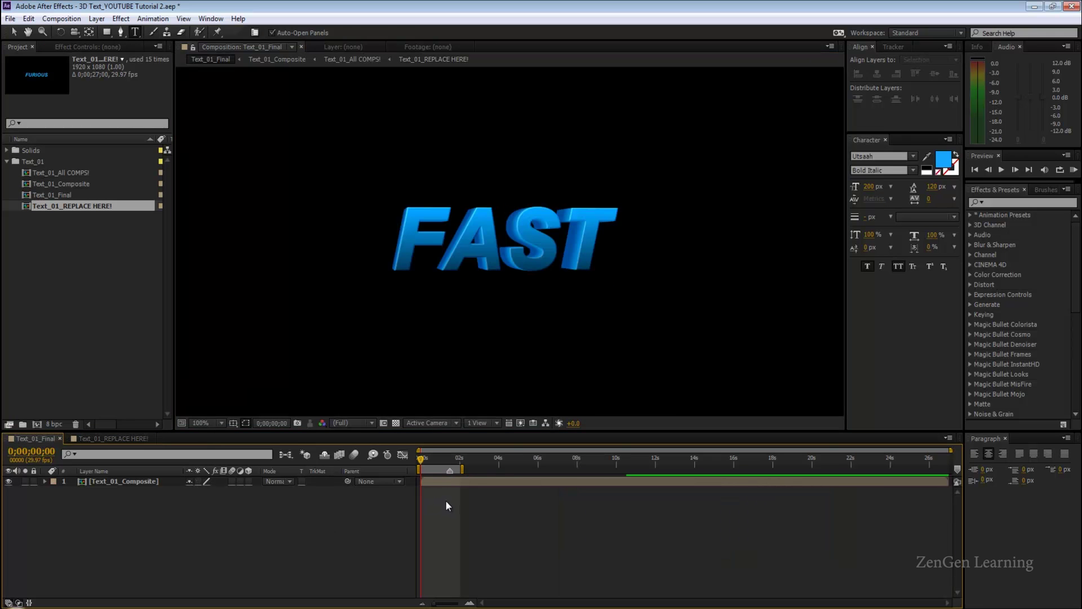
key(ctrl+z)
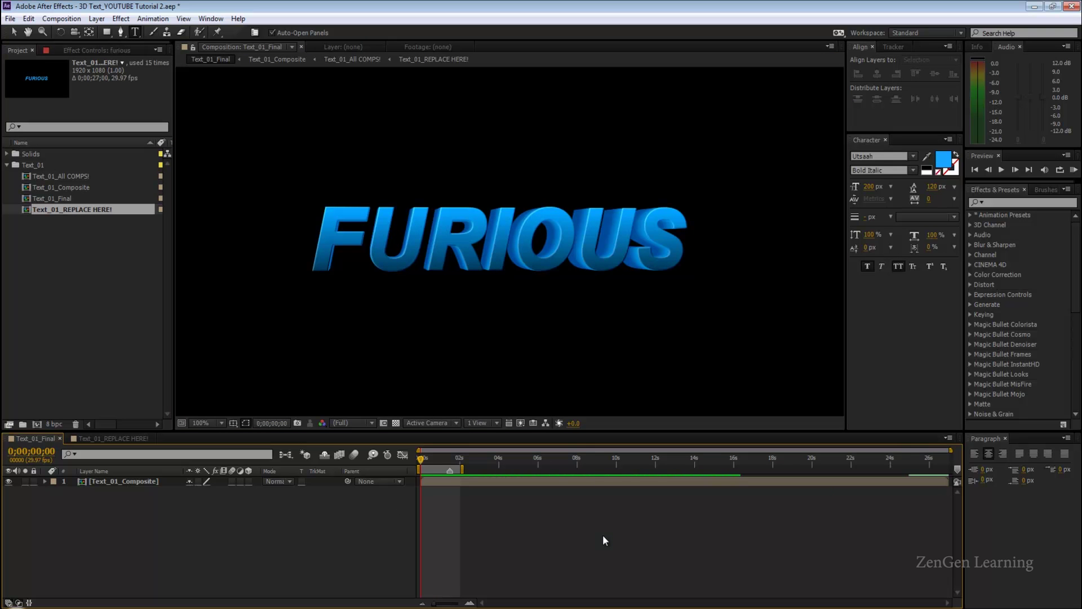
key(KP_0)
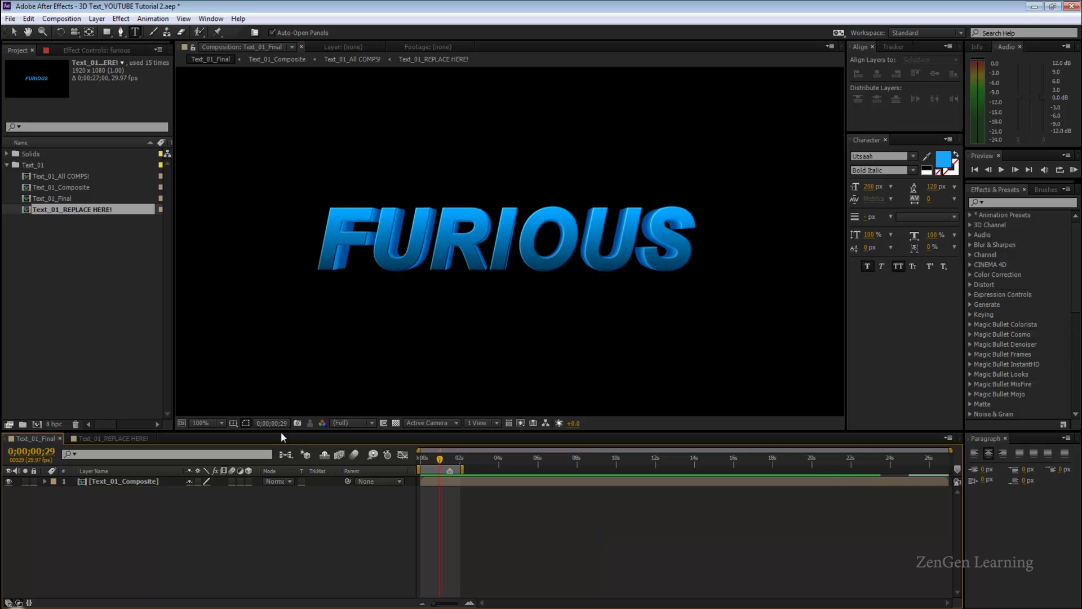
Stop the preview and create a new composition named Text_01_Final.
click(78, 348)
key(ctrl+n)
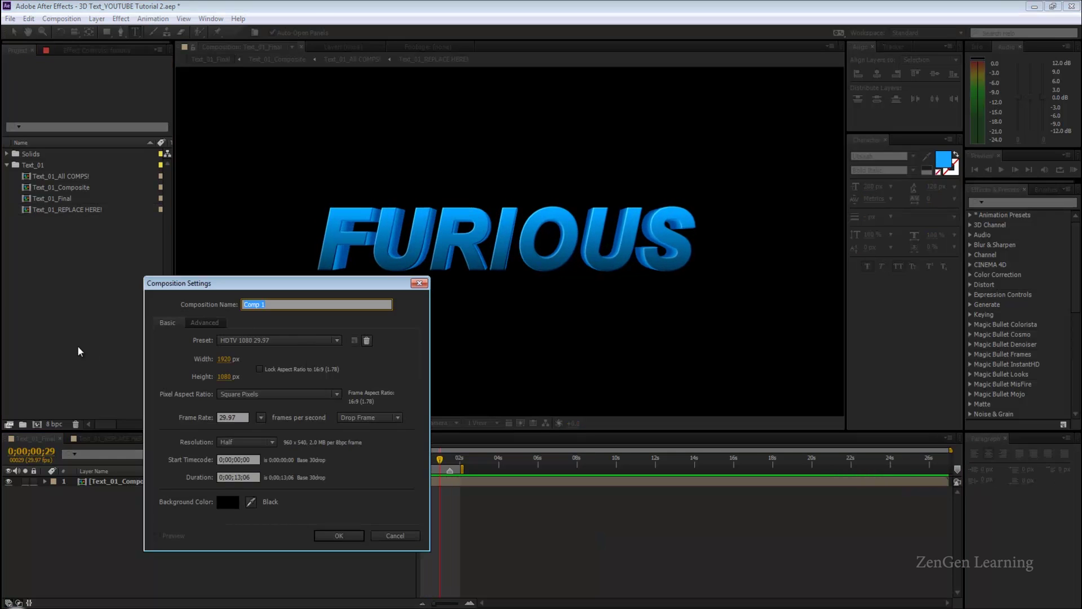
text(Text_01_Final)
key(Return)
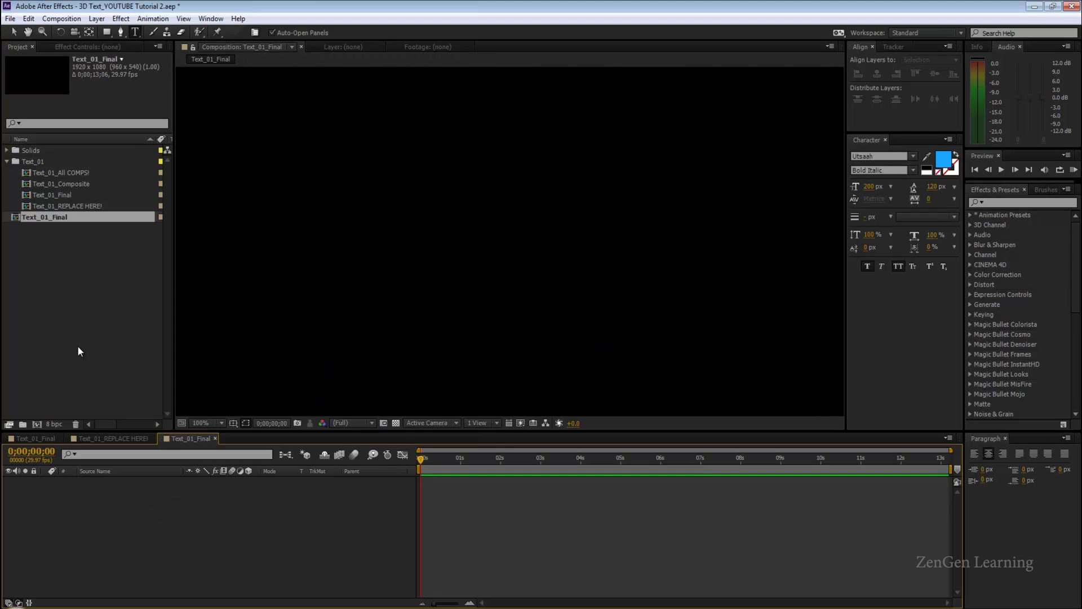
Add a text layer reading RETURNS to the new composition.
click(7, 161)
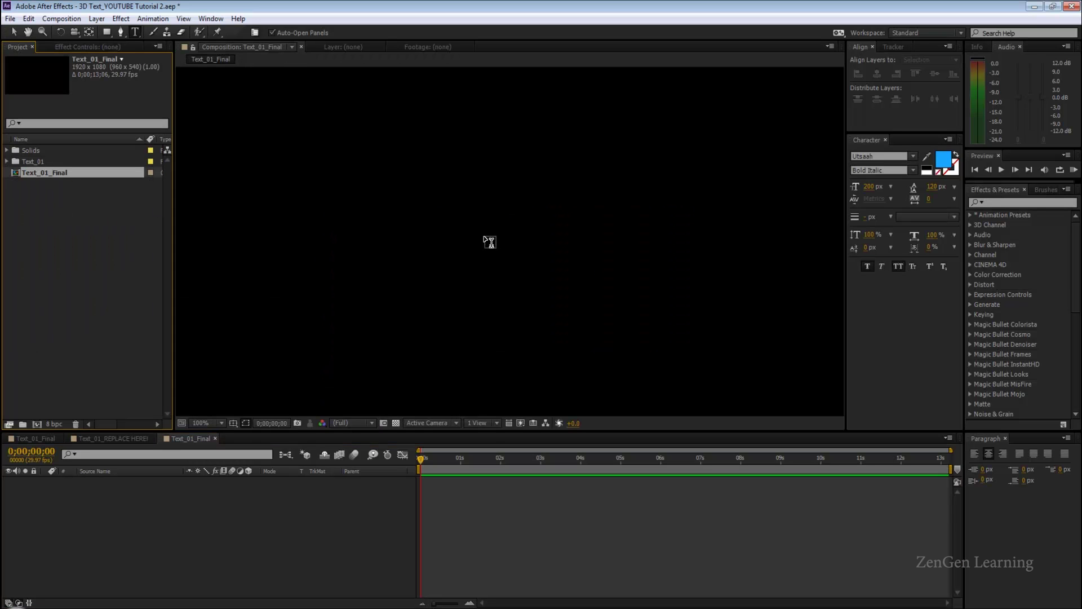
click(485, 242)
text(FASY)
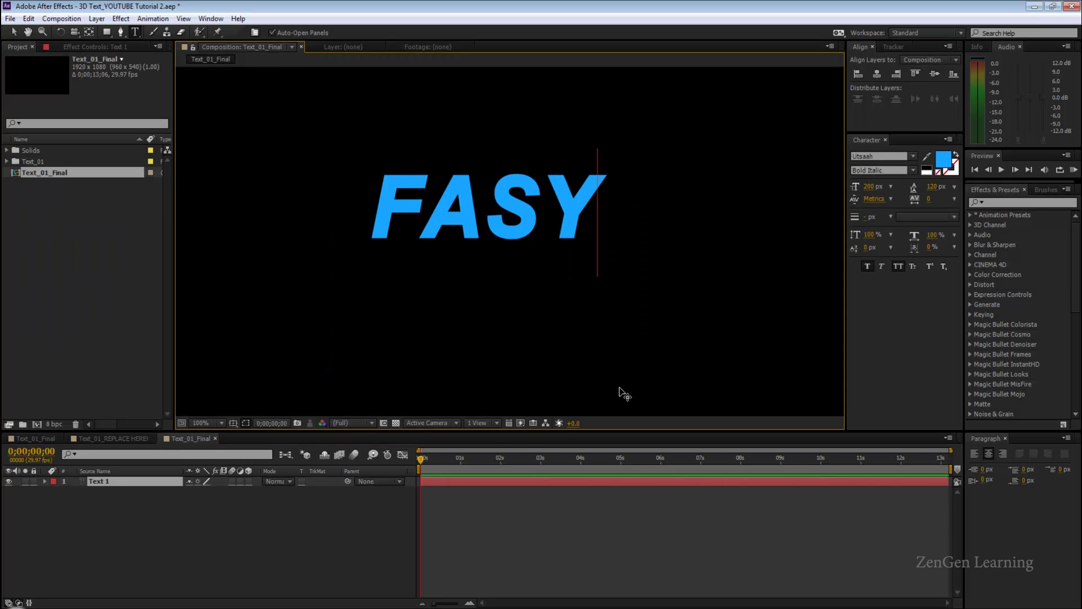
key(BackSpace)
key(BackSpace)
key(BackSpace)
key(BackSpace)
text(RETUR)
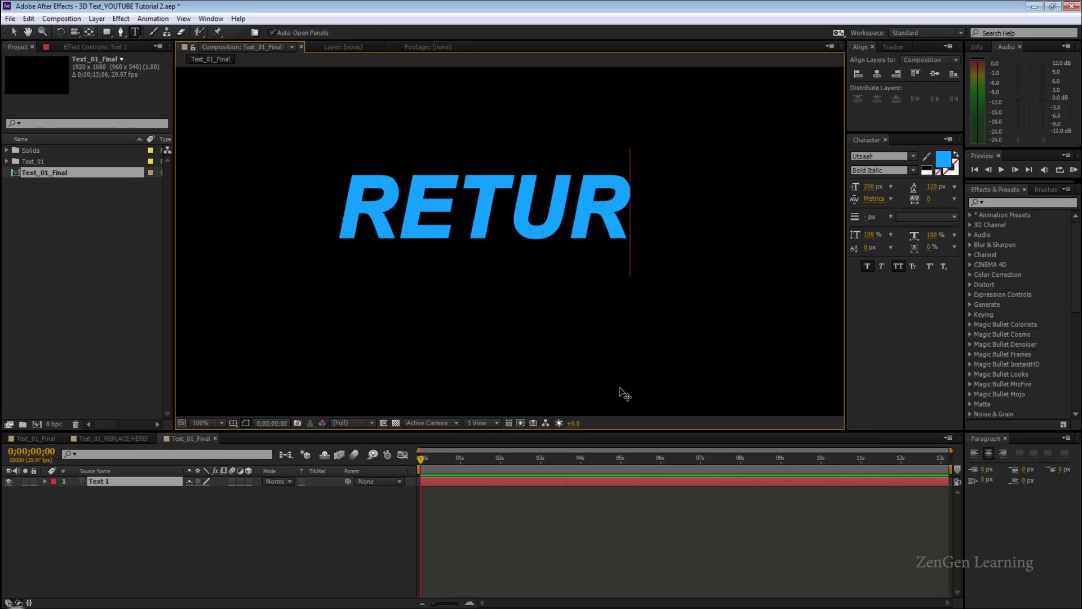
text(ns)
key(KP_Enter)
Centre the RETURNS text horizontally and vertically, then select its layer.
key(v)
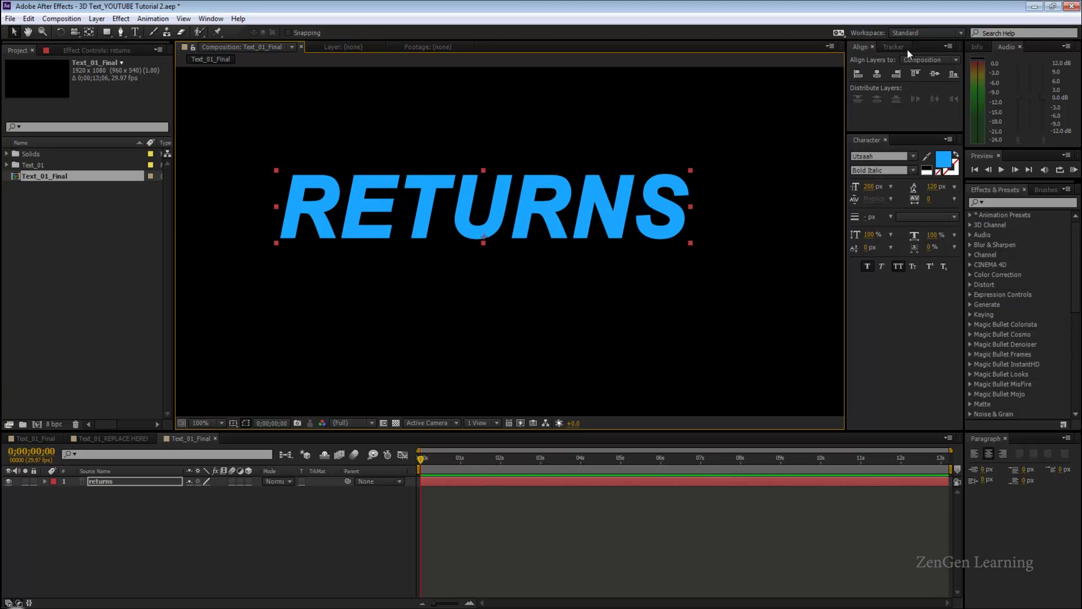
click(879, 76)
click(936, 76)
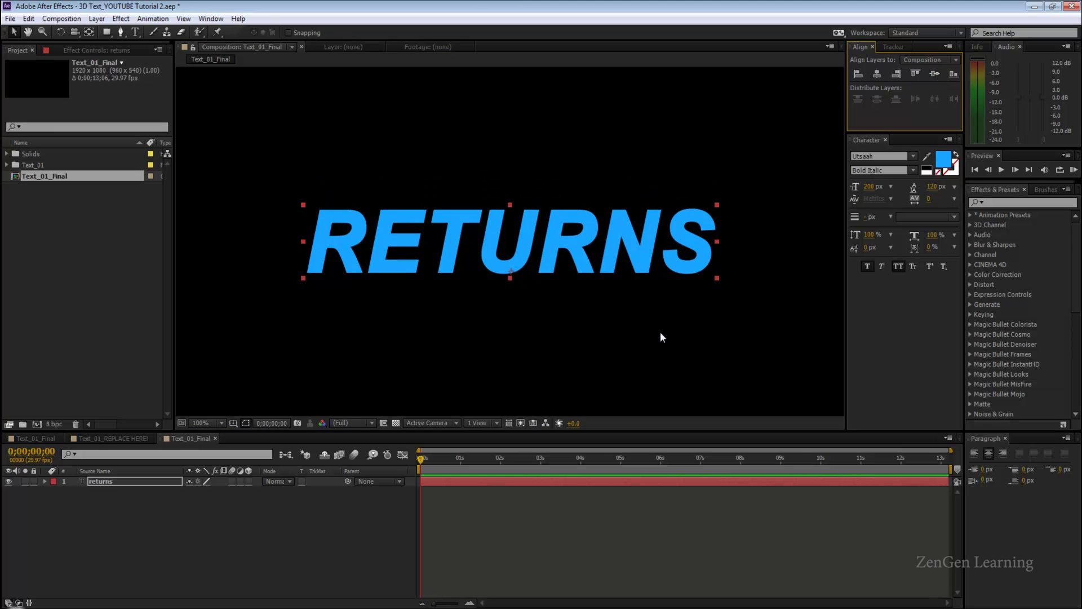
click(120, 447)
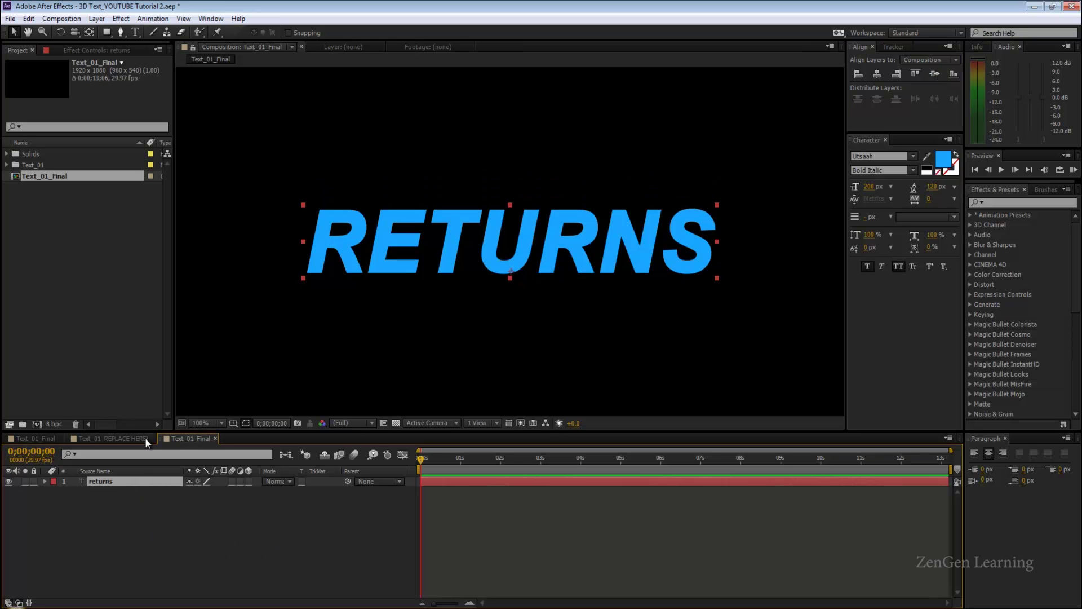
Close the other timeline panels and precompose RETURNS as 'Text_01_REPLACE HERE!'.
right_click(184, 440)
click(245, 220)
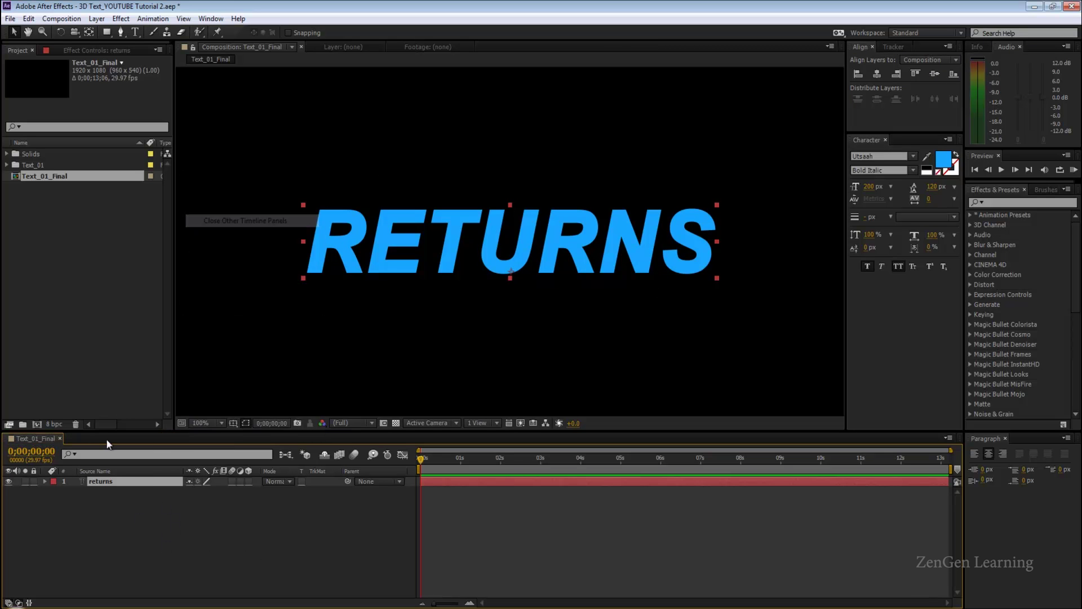
key(ctrl+shift+c)
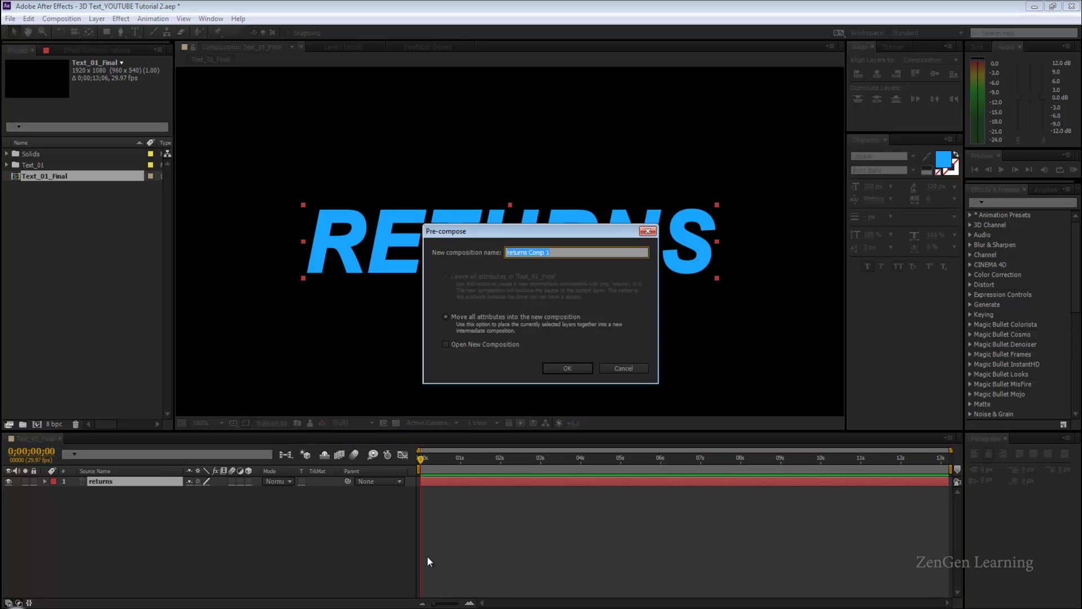
text(Text_01)
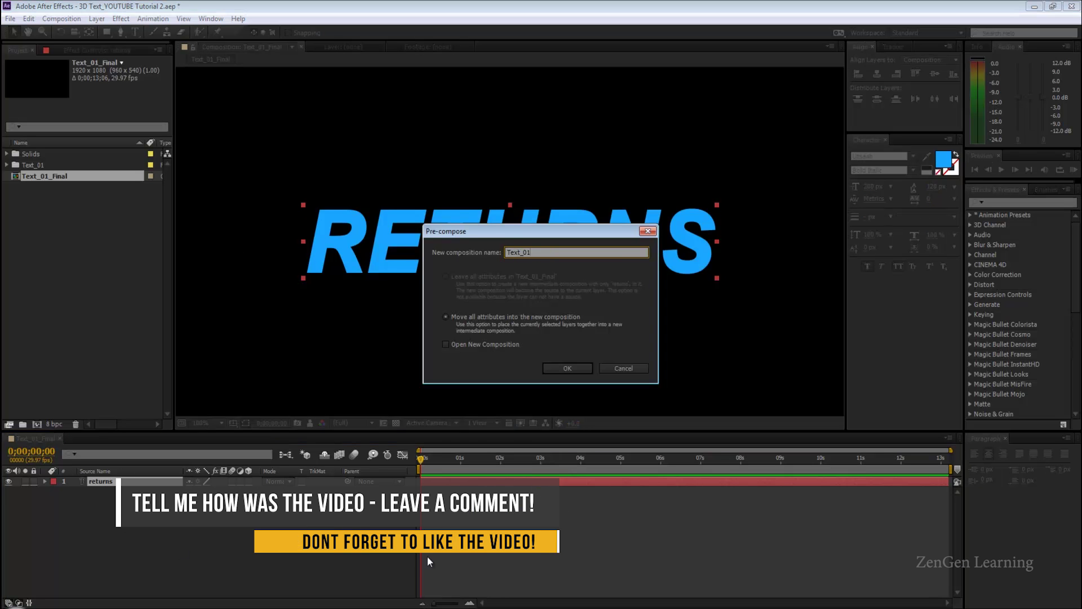
text(_REPLACE HERE!)
key(Return)
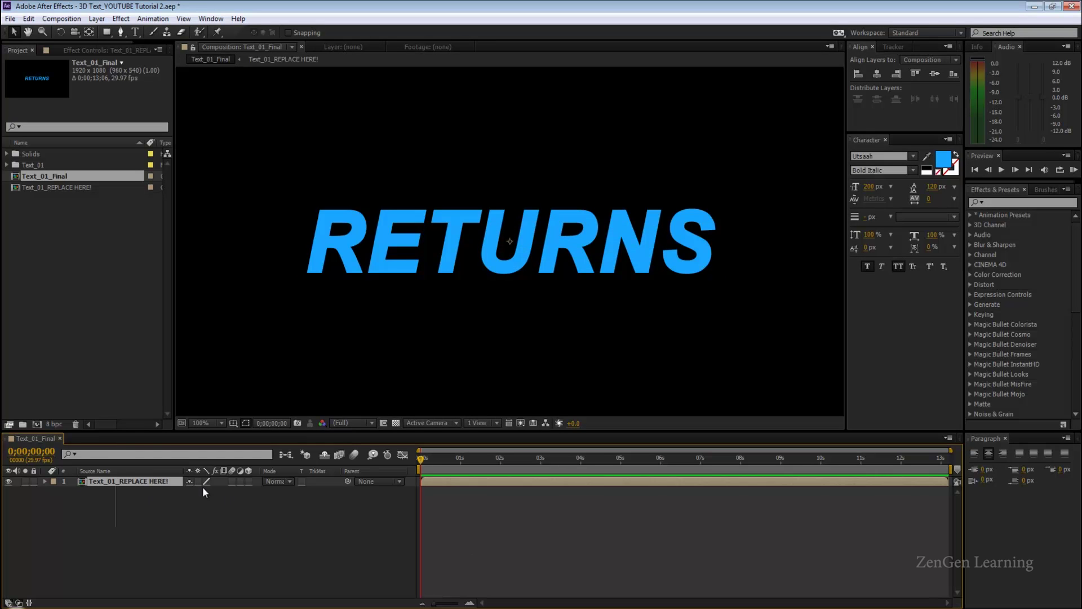
Make the precomp layer 3D and add an expression to its Position.
click(245, 482)
key(p)
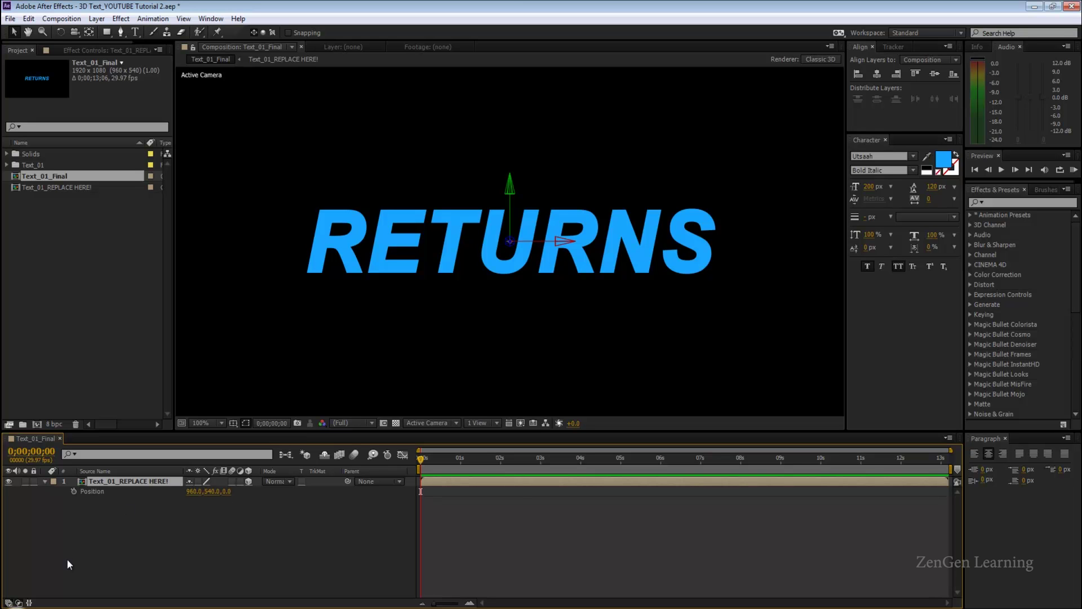
alt+click(74, 491)
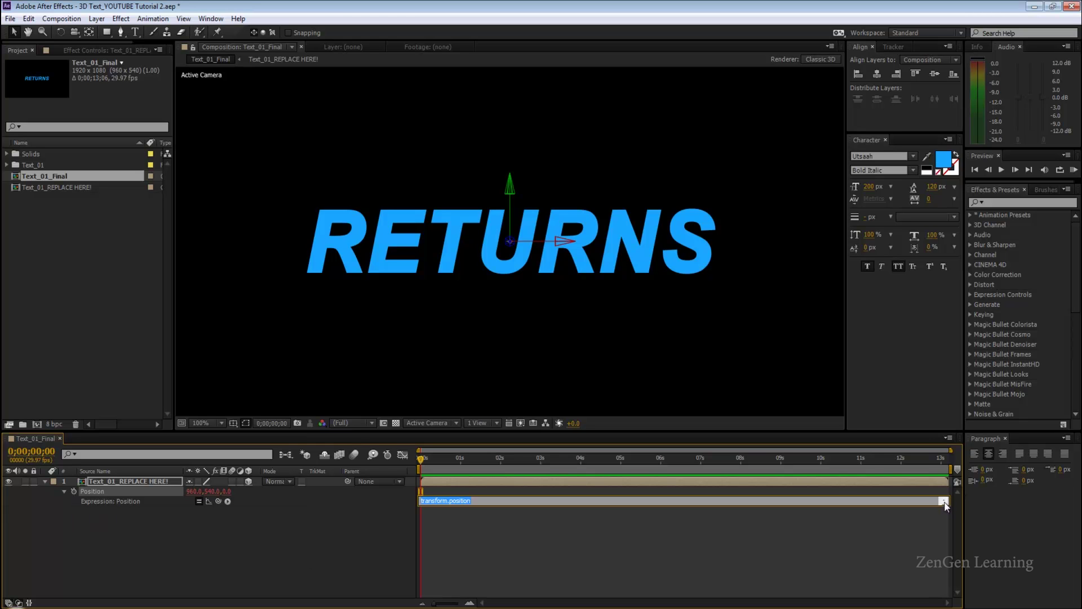
drag(944, 505, 944, 544)
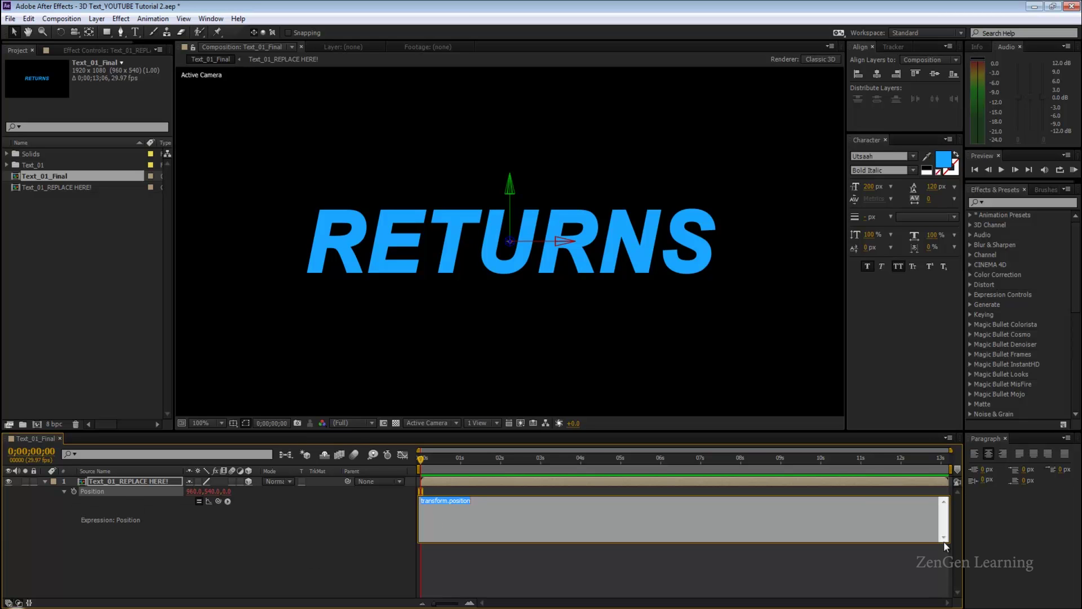
Write the Position expression linking x and y to position, with z=index.
text(x=)
drag(944, 542, 945, 545)
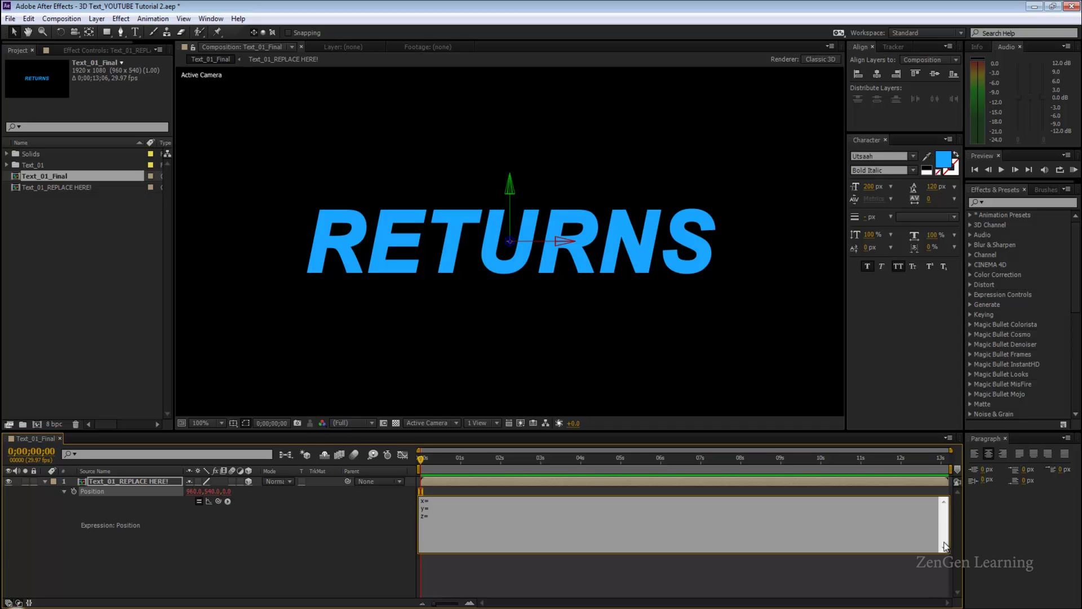
click(669, 518)
drag(197, 503, 195, 490)
drag(219, 502, 208, 491)
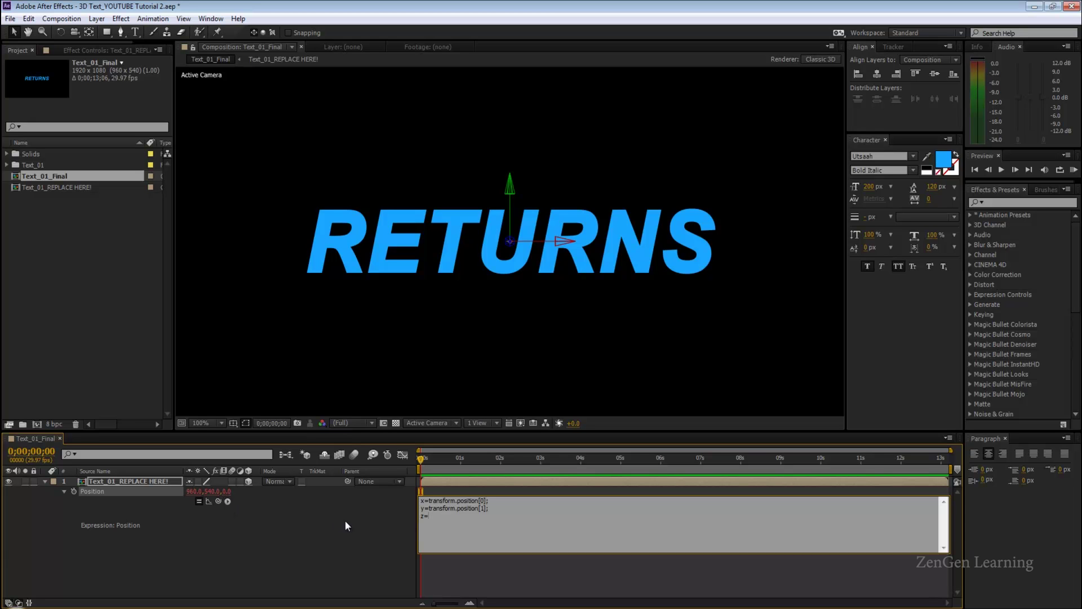
text(index)
key(Return)
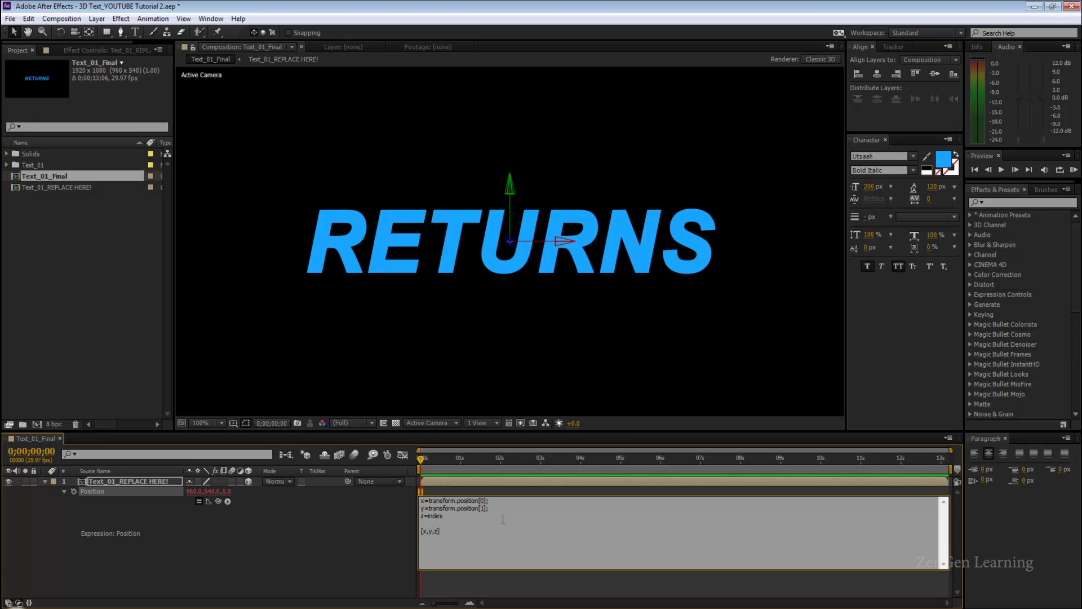
Fix the expression error by adding a semicolon after z=index.
click(459, 584)
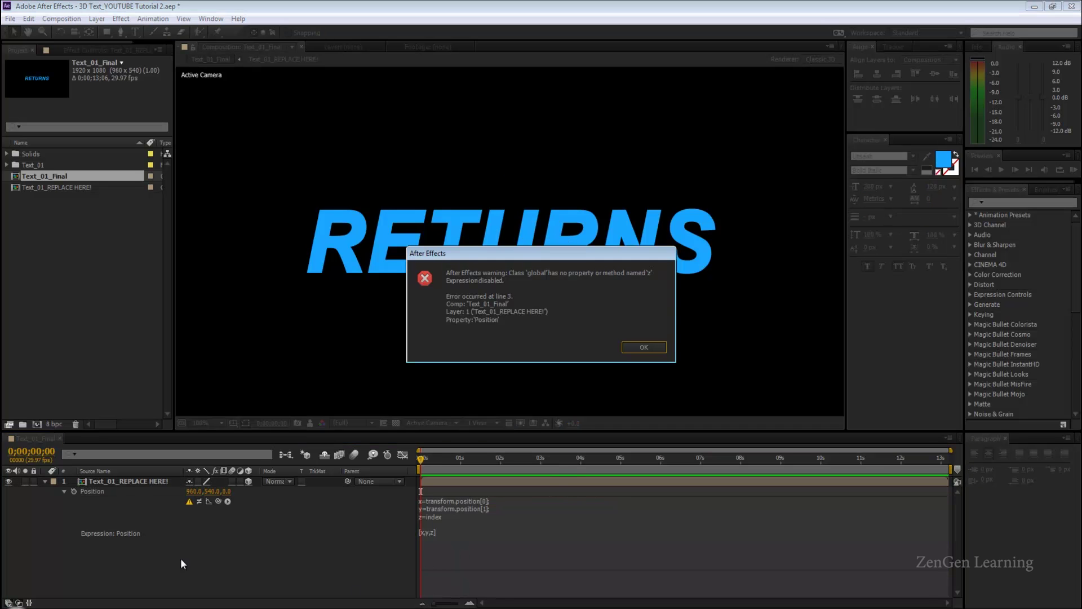
click(635, 349)
click(457, 524)
click(447, 516)
text(;)
click(507, 587)
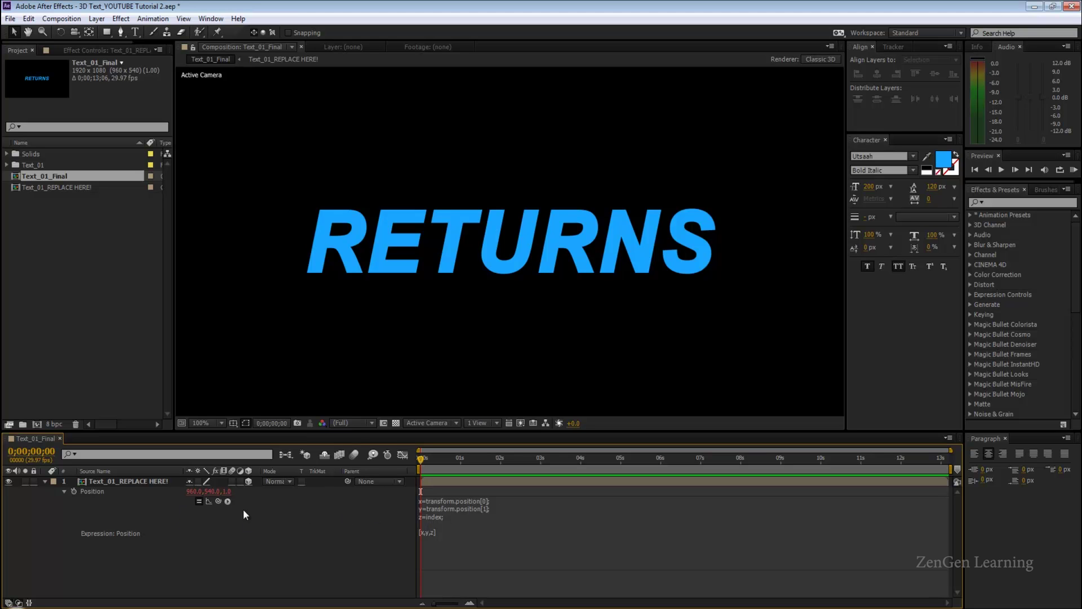
Change the expression's last line to [x,y,z*20], giving Position z 20.0.
click(200, 501)
click(429, 537)
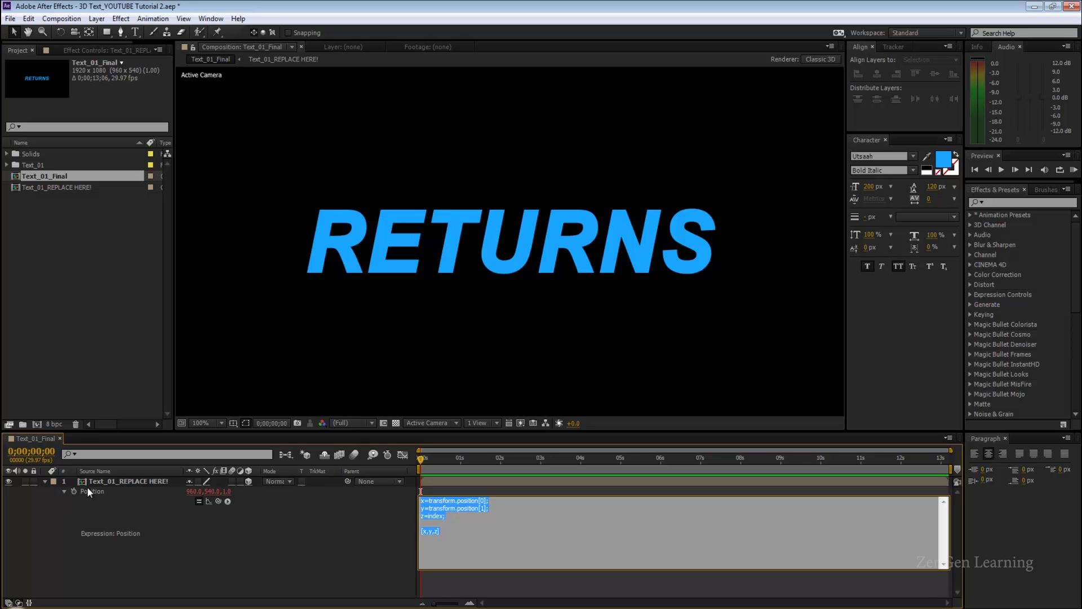
click(439, 533)
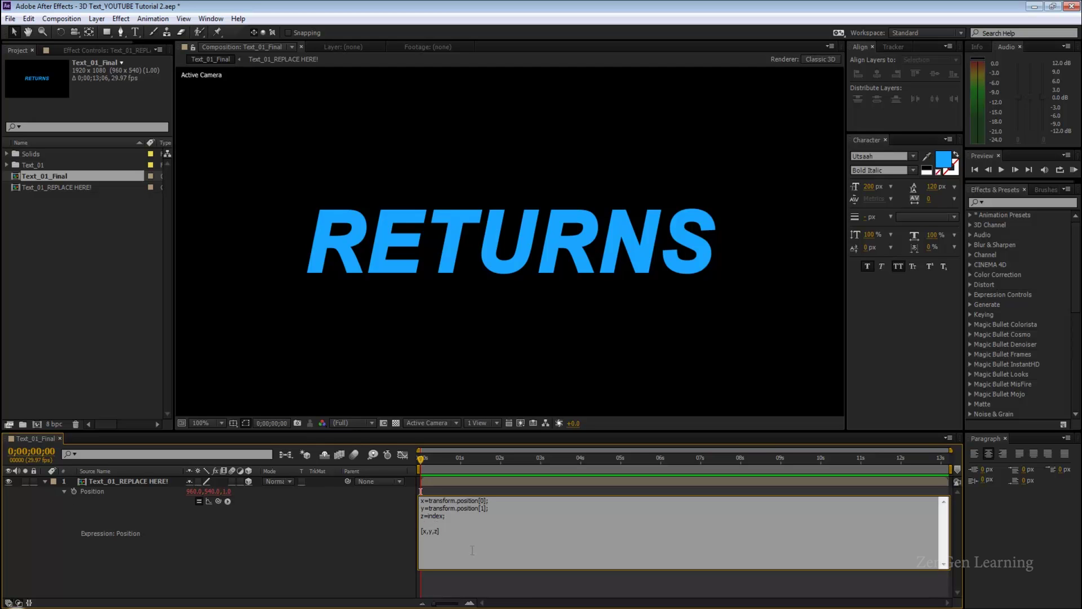
text(*20)
drag(448, 517, 416, 514)
click(394, 582)
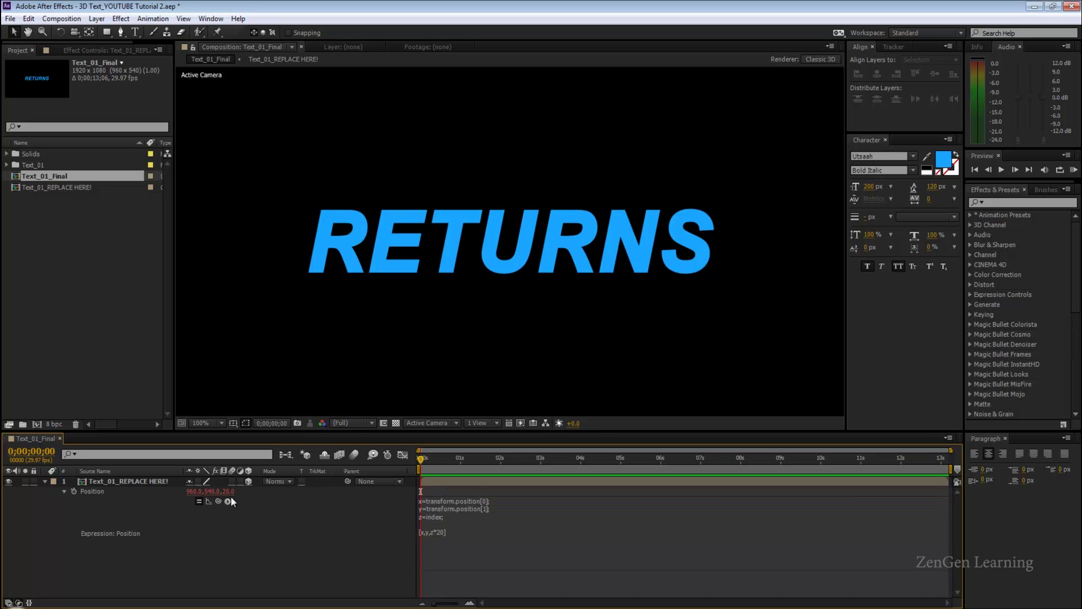
Duplicate the RETURNS layer into ten copies, the last at z 200.0.
click(142, 482)
key(ctrl+d)
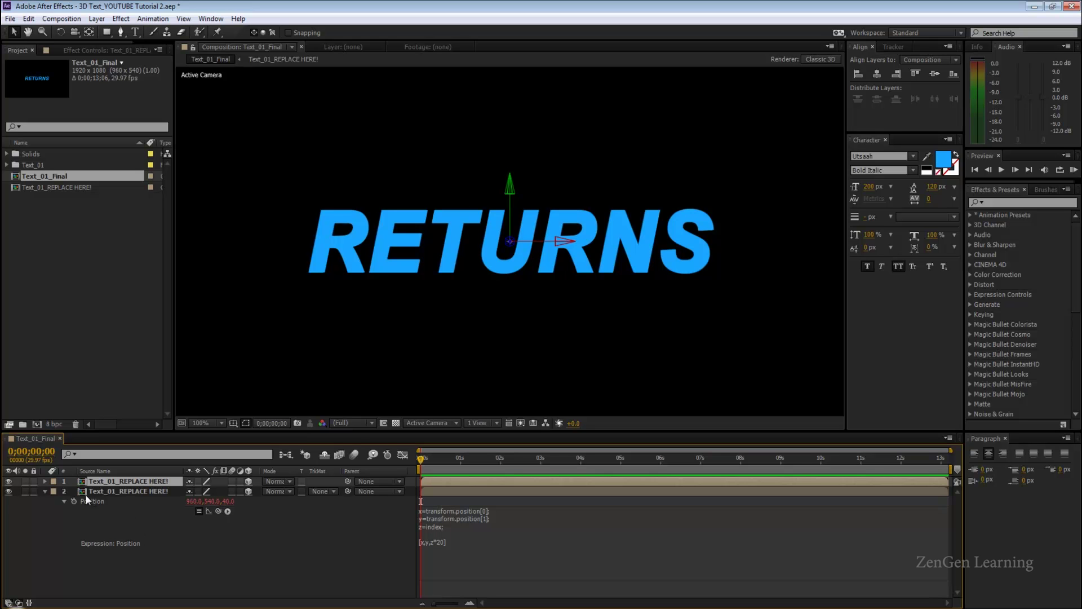
click(120, 490)
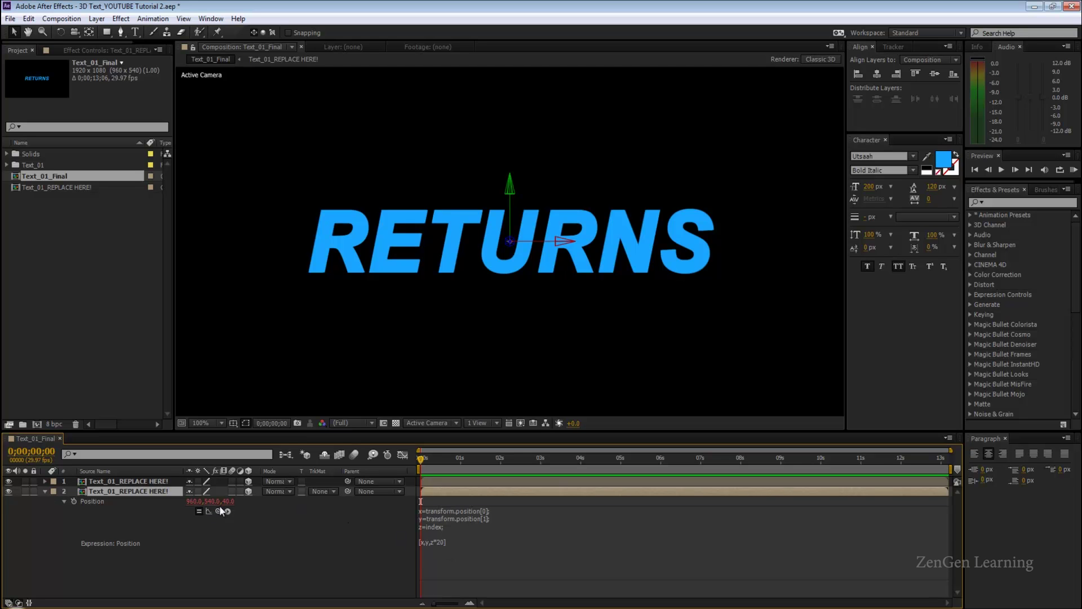
key(ctrl+d)
key(ctrl+d)
key(ctrl+d)
key(ctrl+d)
key(ctrl+d)
key(ctrl+d)
key(ctrl+d)
key(ctrl+d)
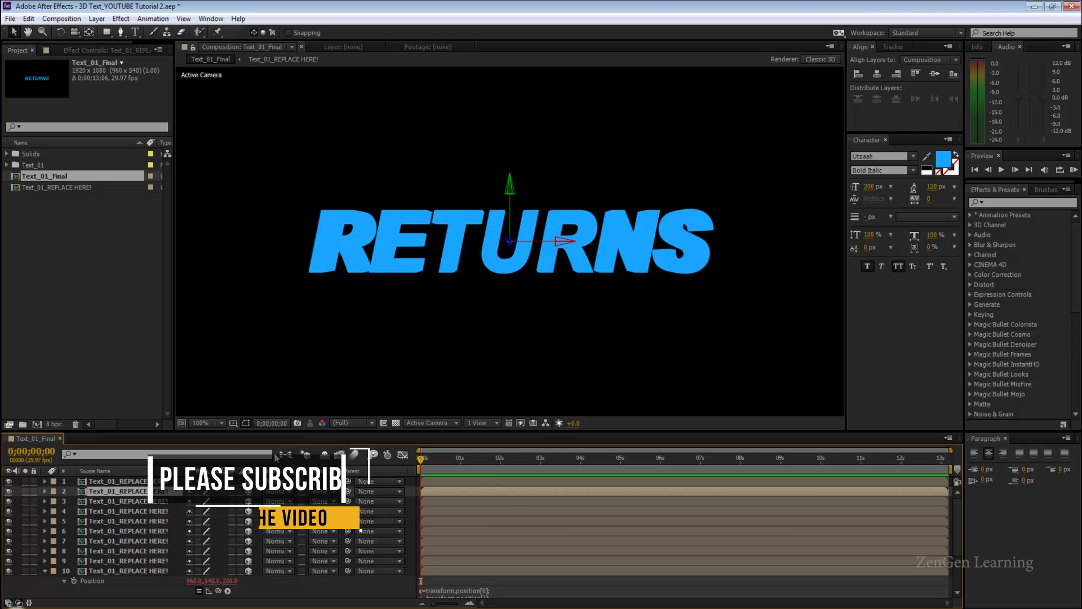
scroll(304, 557, down, 3)
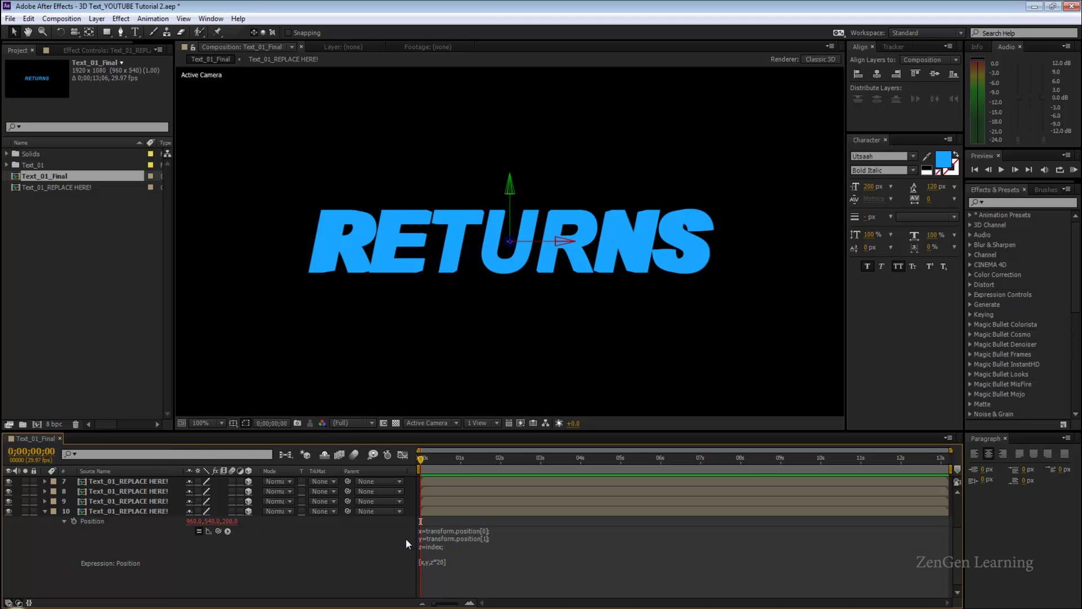
scroll(111, 563, up, 3)
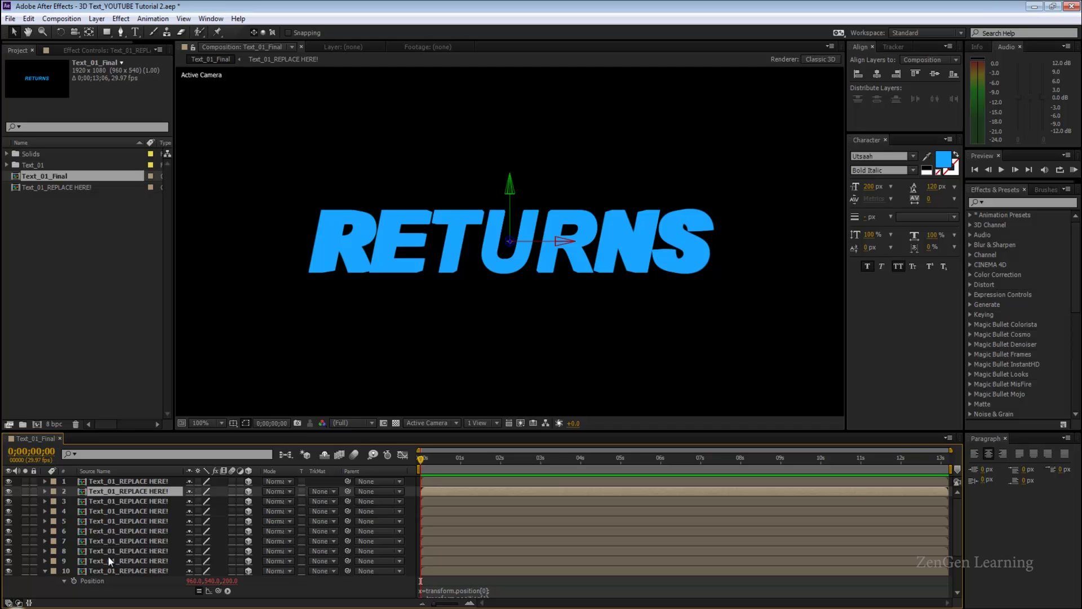
Delete duplicate layers 1–9, leaving one RETURNS layer.
click(107, 557)
shift+click(115, 480)
key(Delete)
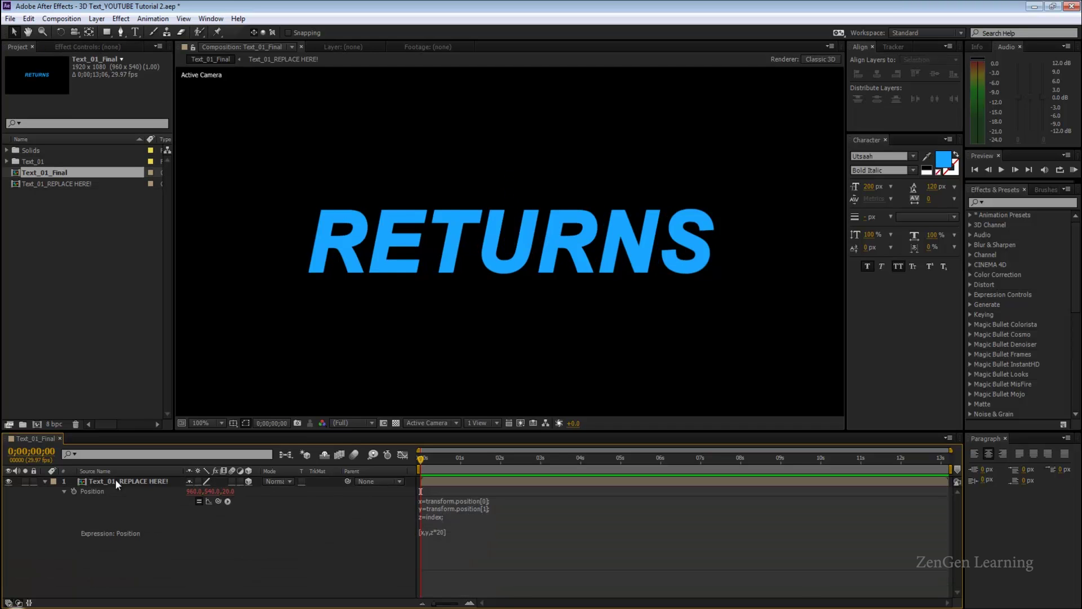
key(ctrl+z)
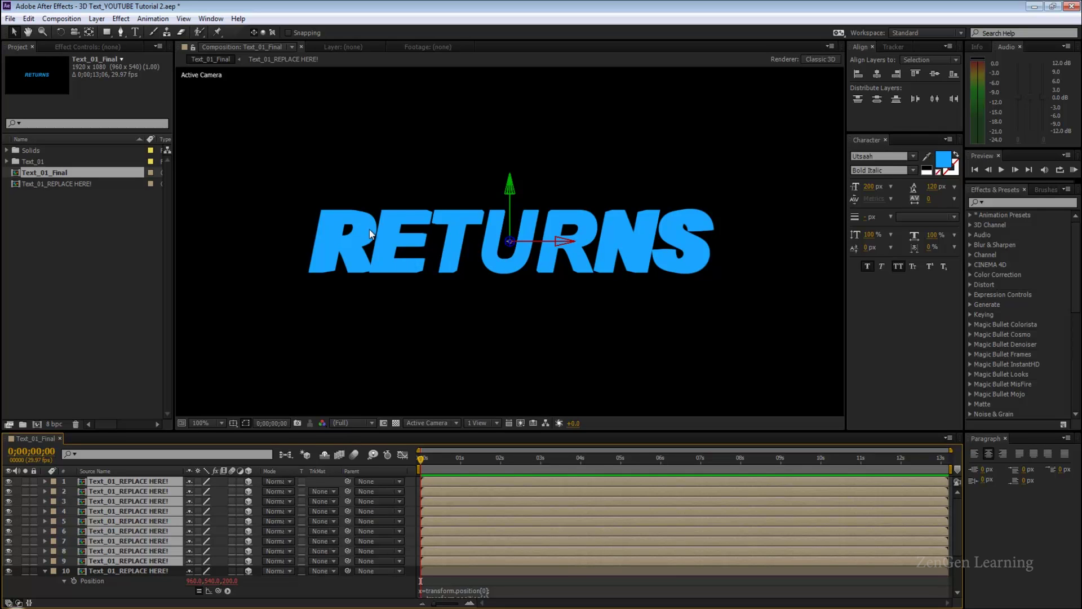
key(Delete)
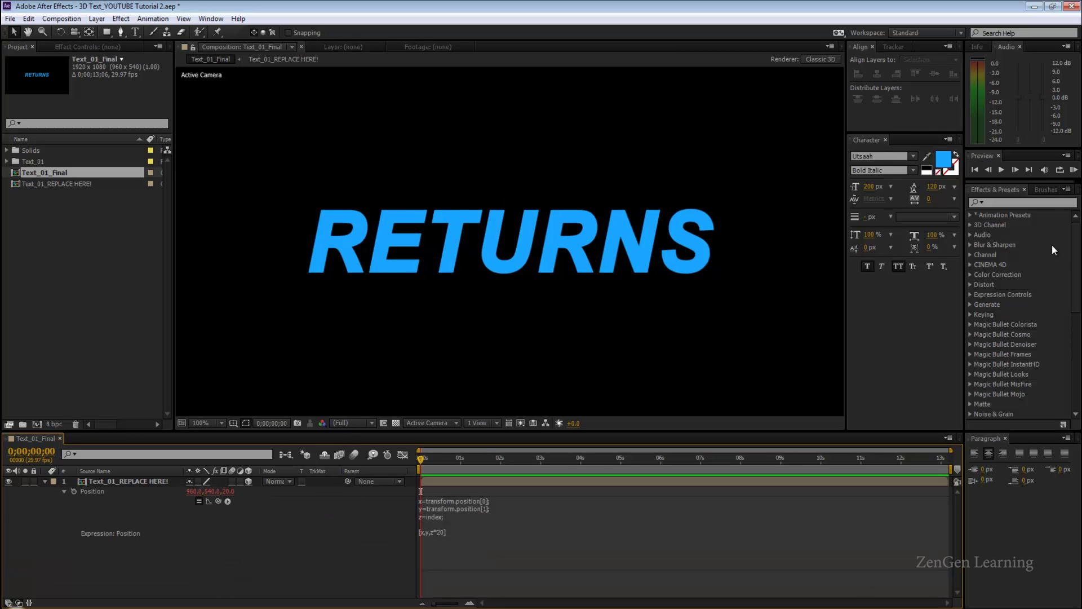
click(1013, 202)
Apply Brightness & Contrast to the RETURNS layer with Brightness expression index*(-10).
text(brightn)
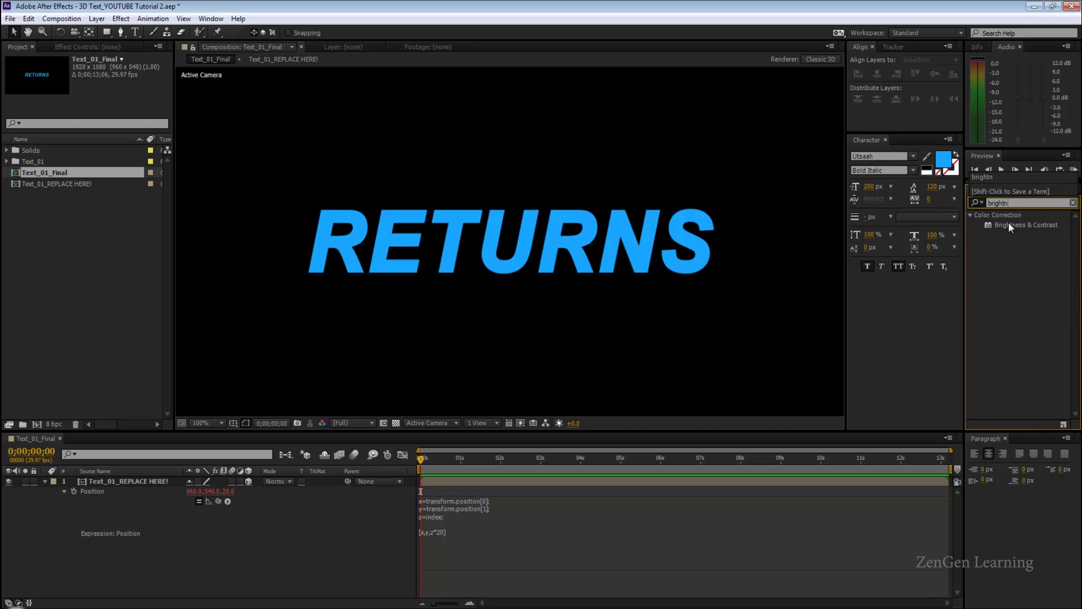
drag(1009, 224, 141, 481)
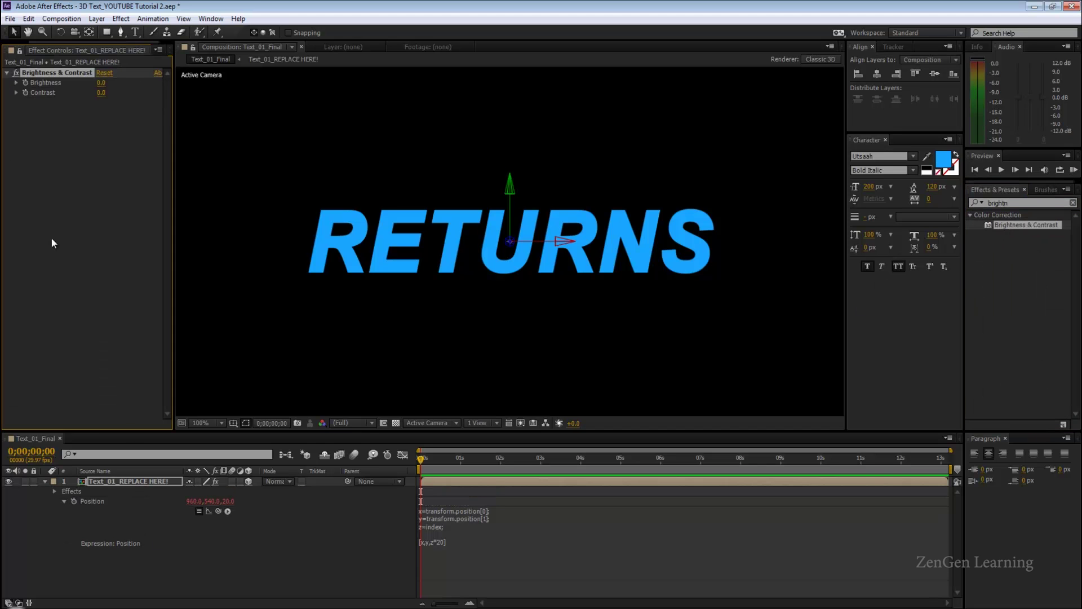
alt+click(25, 82)
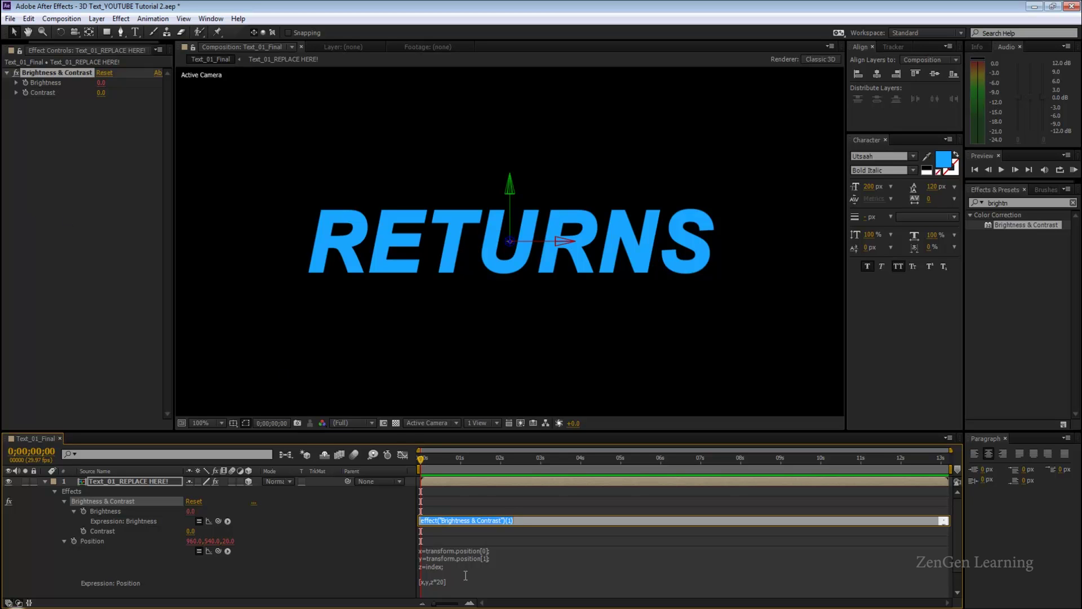
text(index*9-10)
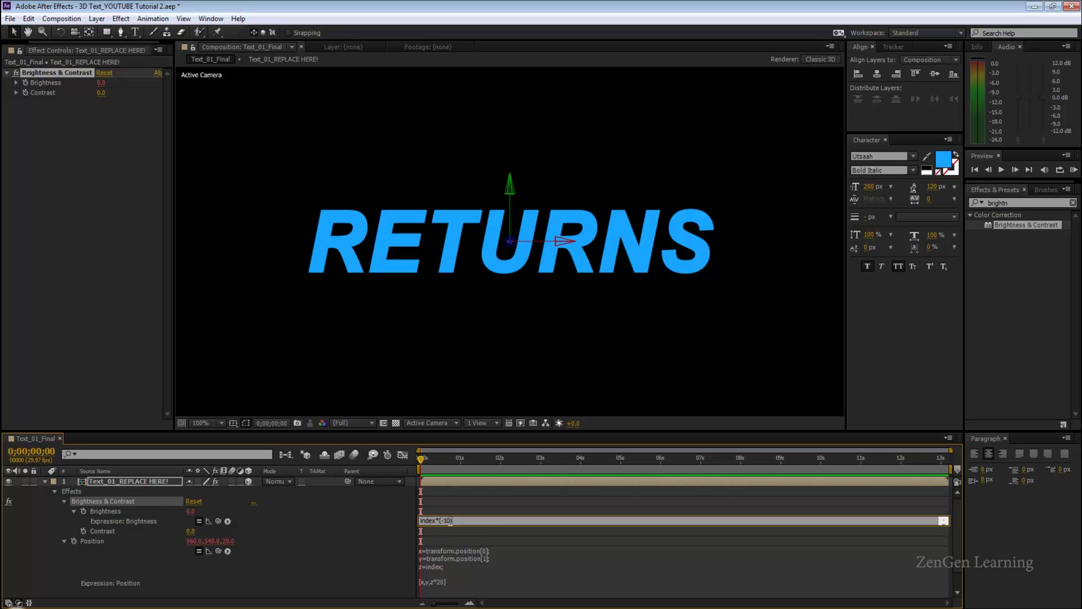
click(511, 502)
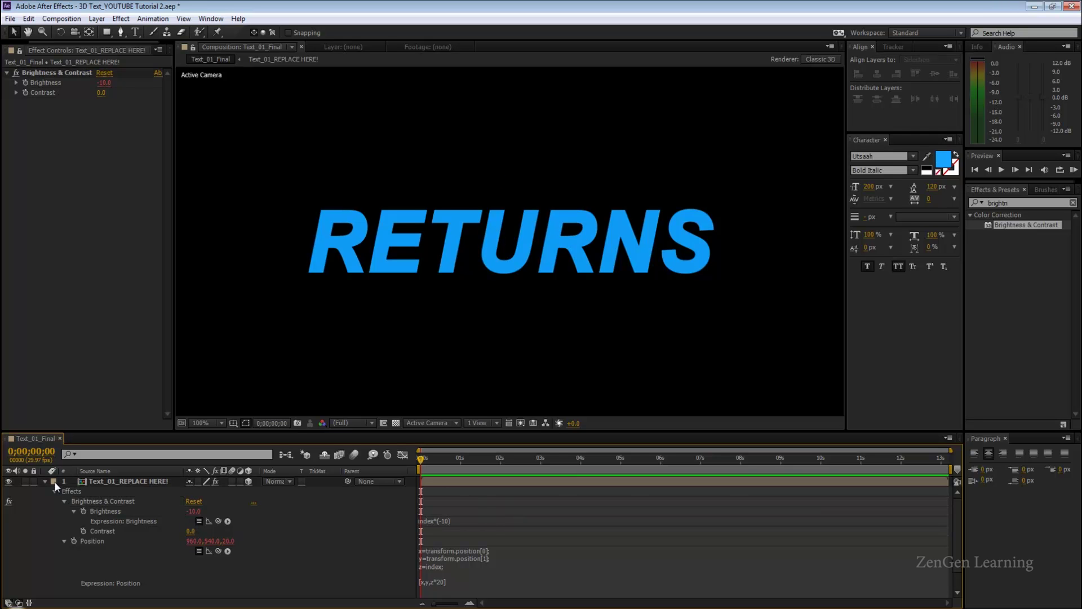
Duplicate the layer into ten copies, darkening to Brightness -100 at z 200.
click(93, 482)
key(ctrl+d)
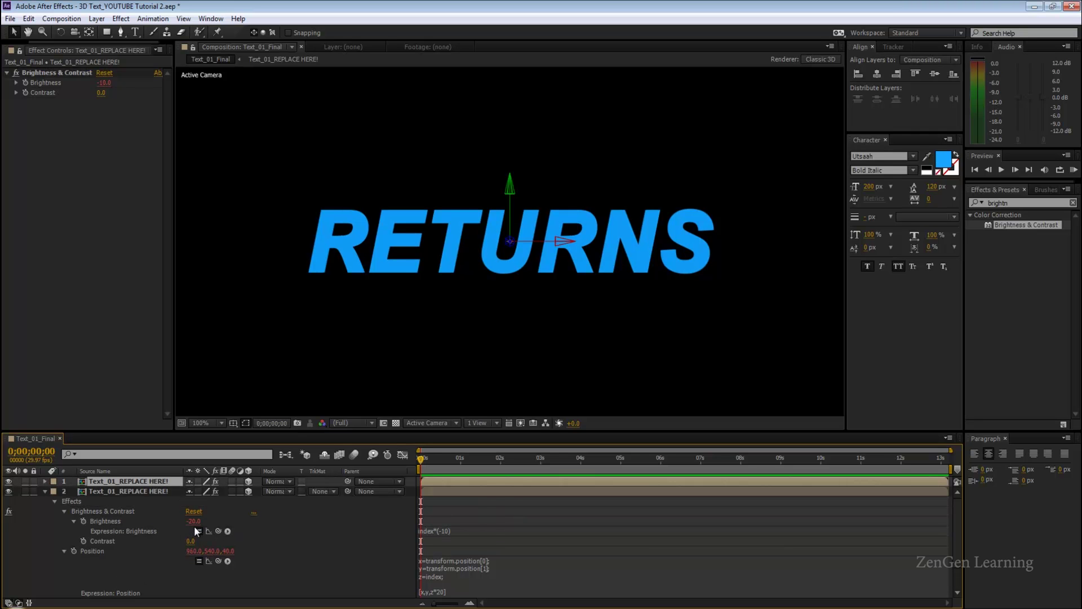
key(ctrl+d)
key(ctrl+d)
key(ctrl+d)
key(ctrl+d)
key(ctrl+d)
key(ctrl+d)
key(ctrl+d)
key(ctrl+d)
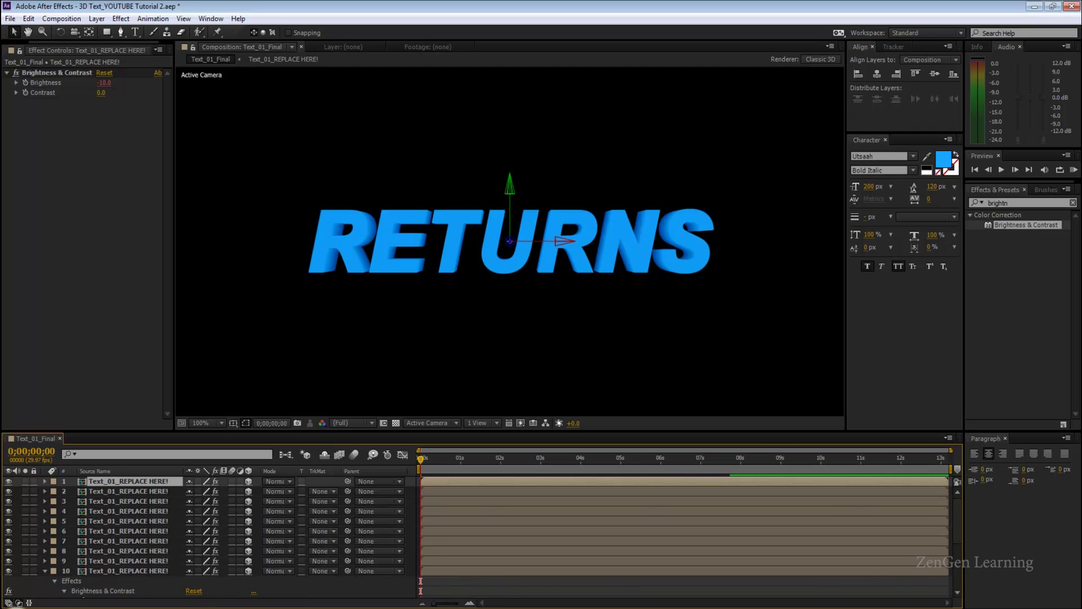
scroll(242, 529, down, 2)
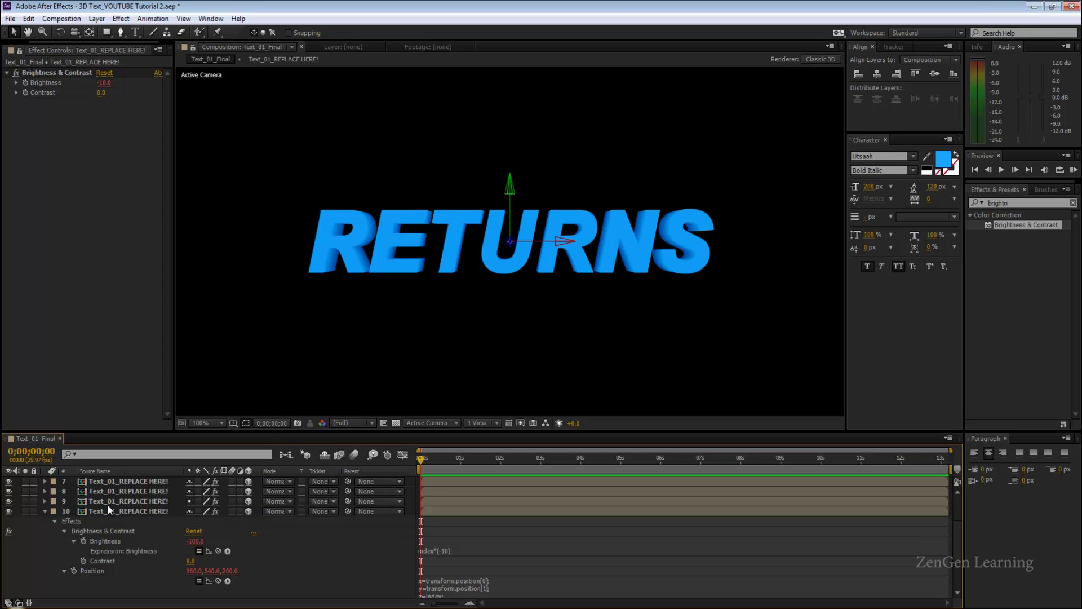
click(457, 580)
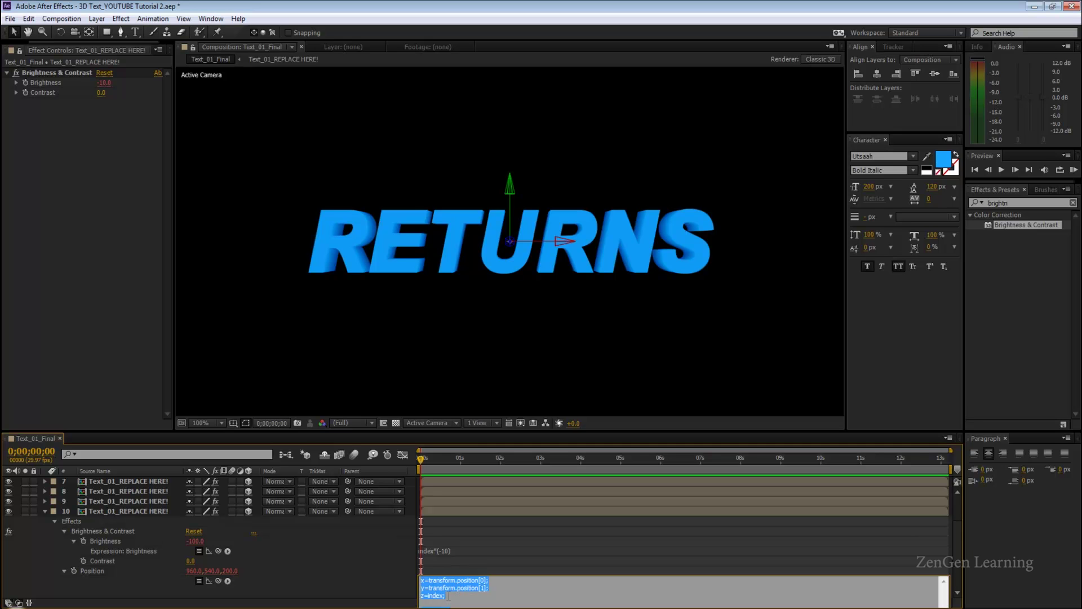
click(448, 596)
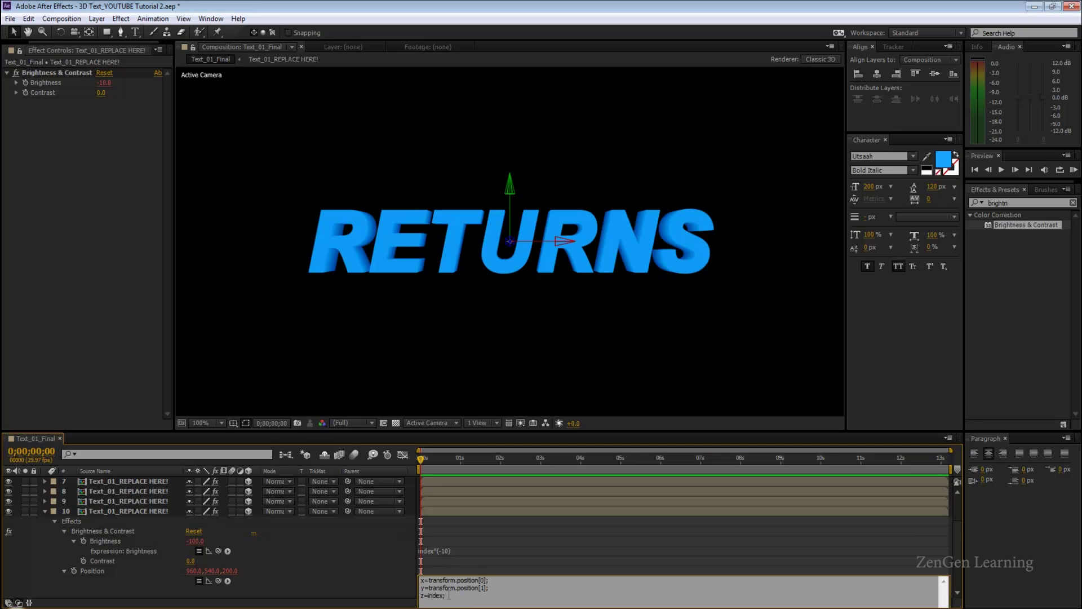
click(454, 492)
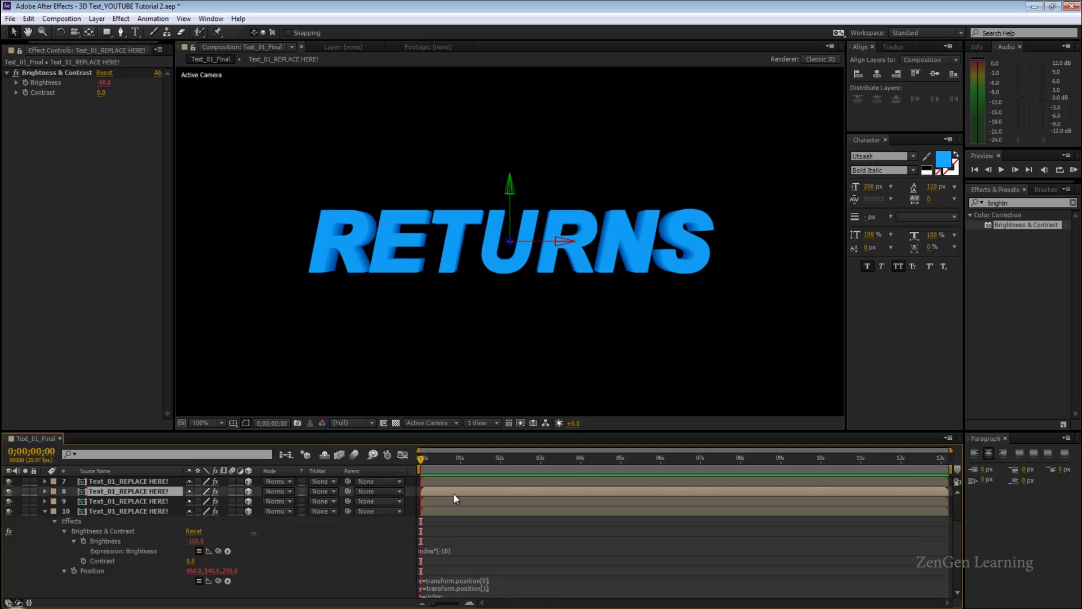
key(e)
key(e)
click(456, 538)
click(436, 557)
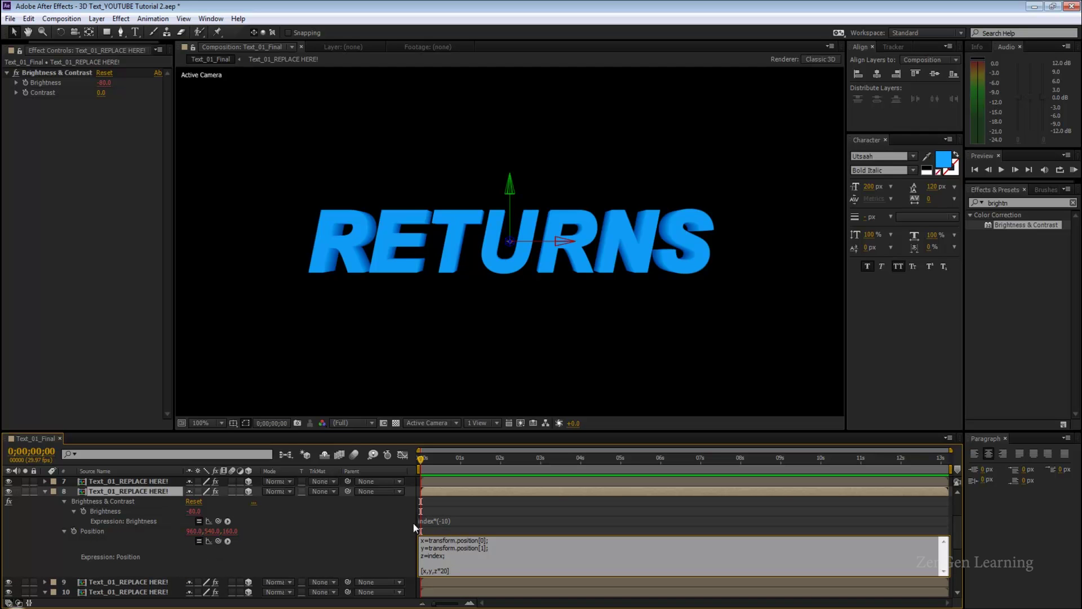
click(445, 519)
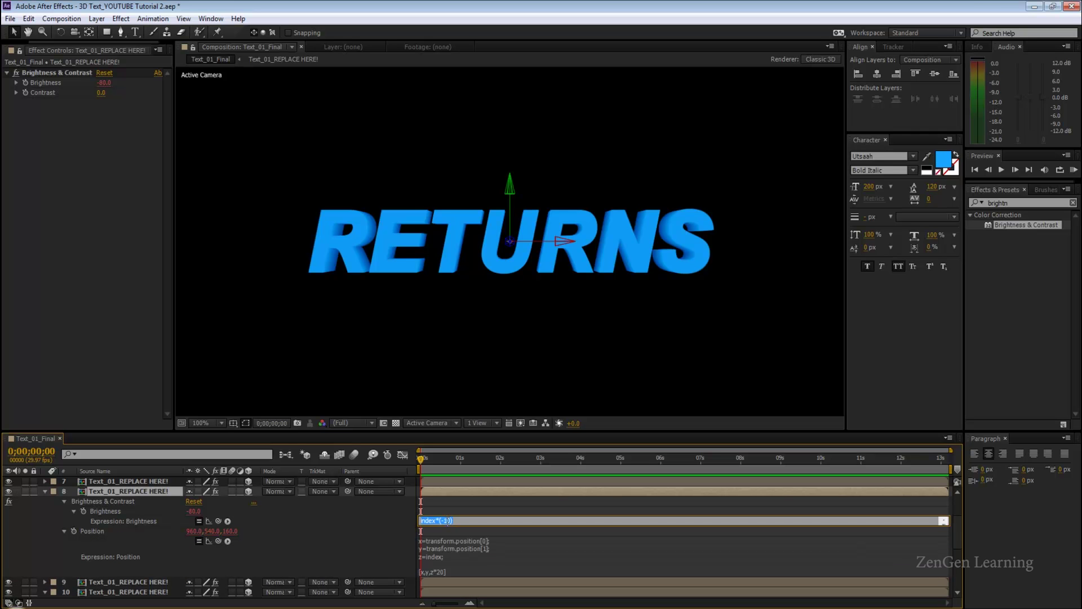
double_click(449, 521)
key(KP_Enter)
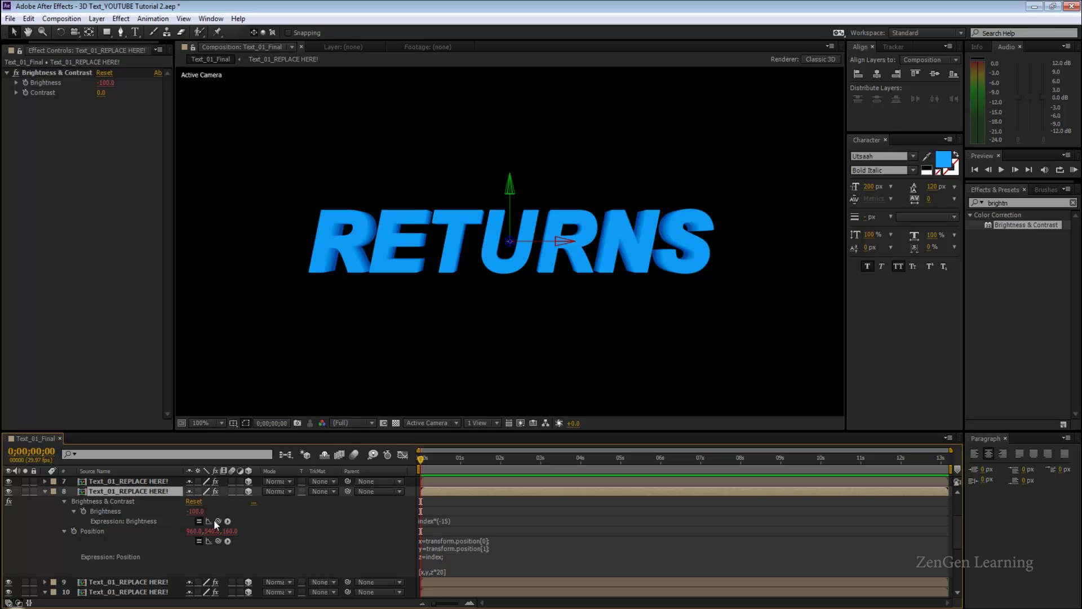
key(ctrl+z)
Delete layers 2–10 and re-duplicate layer 1 into ten stacked RETURNS layers.
click(45, 491)
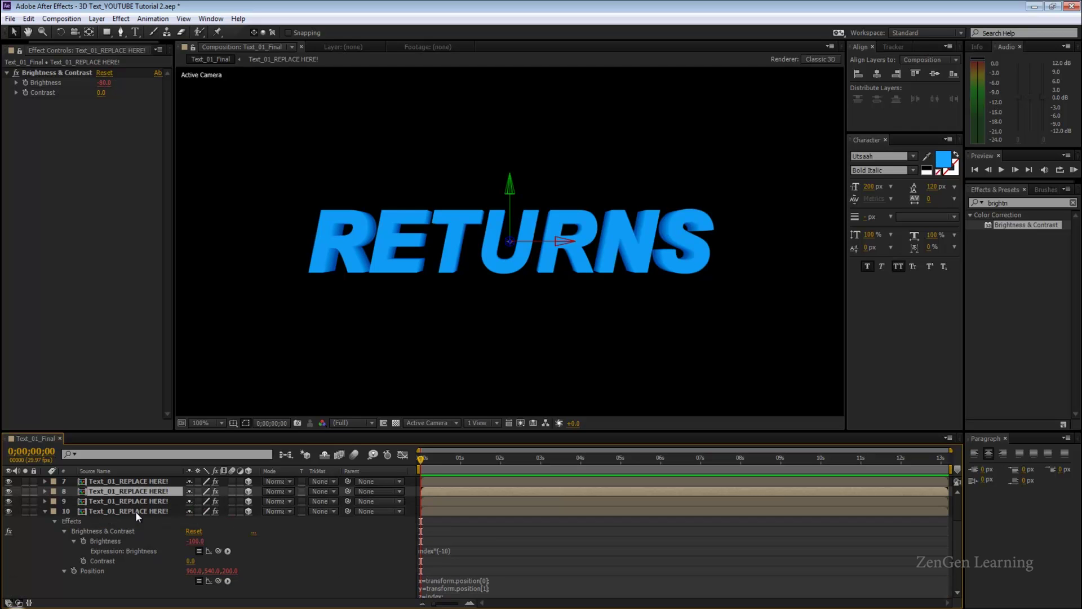
click(44, 511)
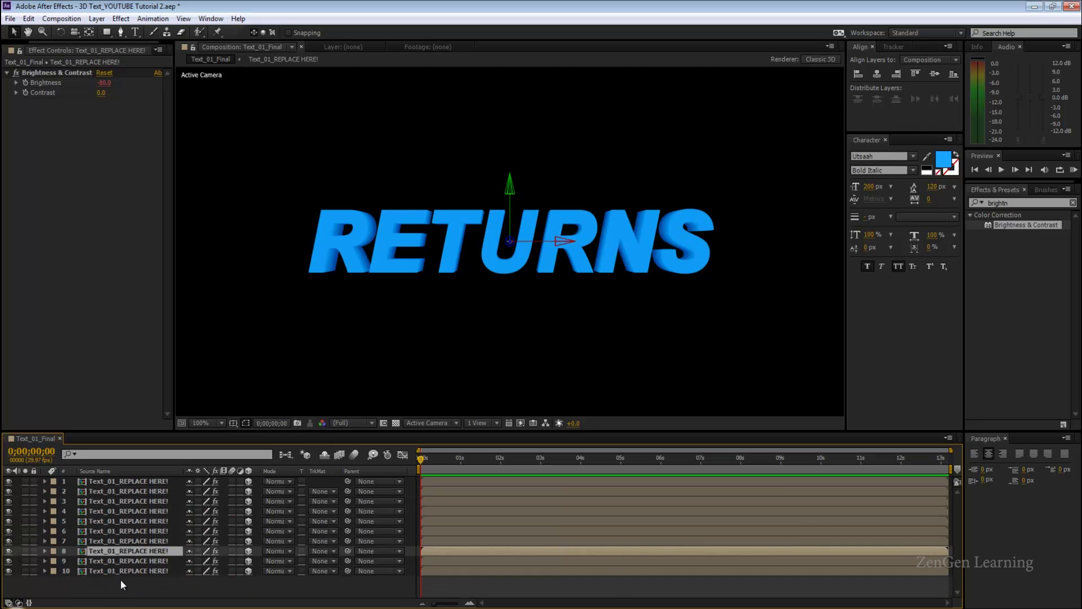
drag(120, 579, 119, 495)
key(Delete)
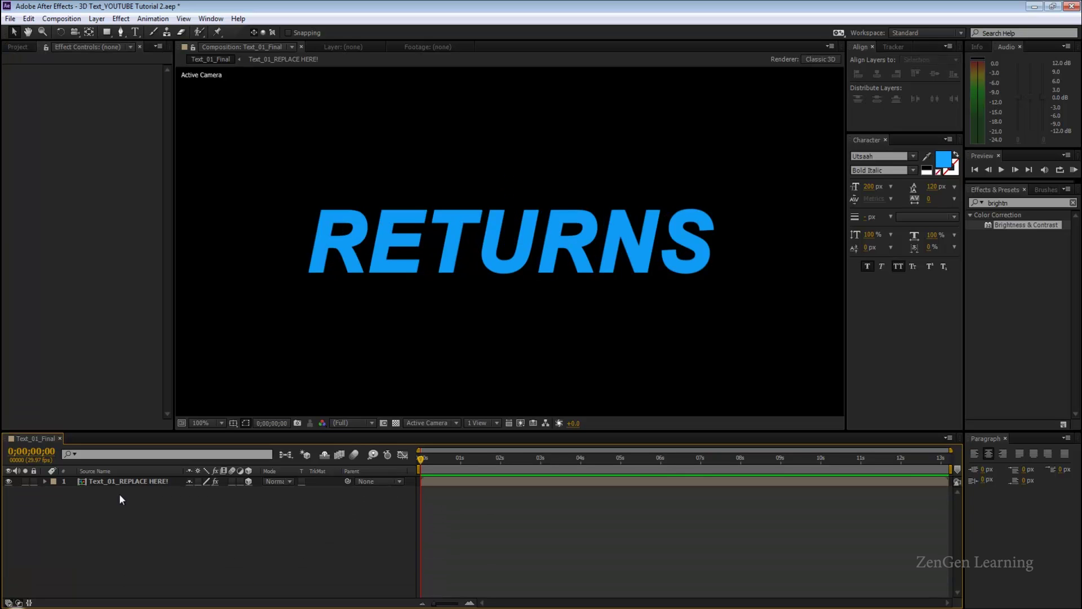
click(124, 481)
key(ctrl+d)
key(ctrl+d)
key(ctrl+d)
key(ctrl+d)
key(ctrl+d)
key(ctrl+d)
key(ctrl+d)
key(ctrl+d)
key(ctrl+d)
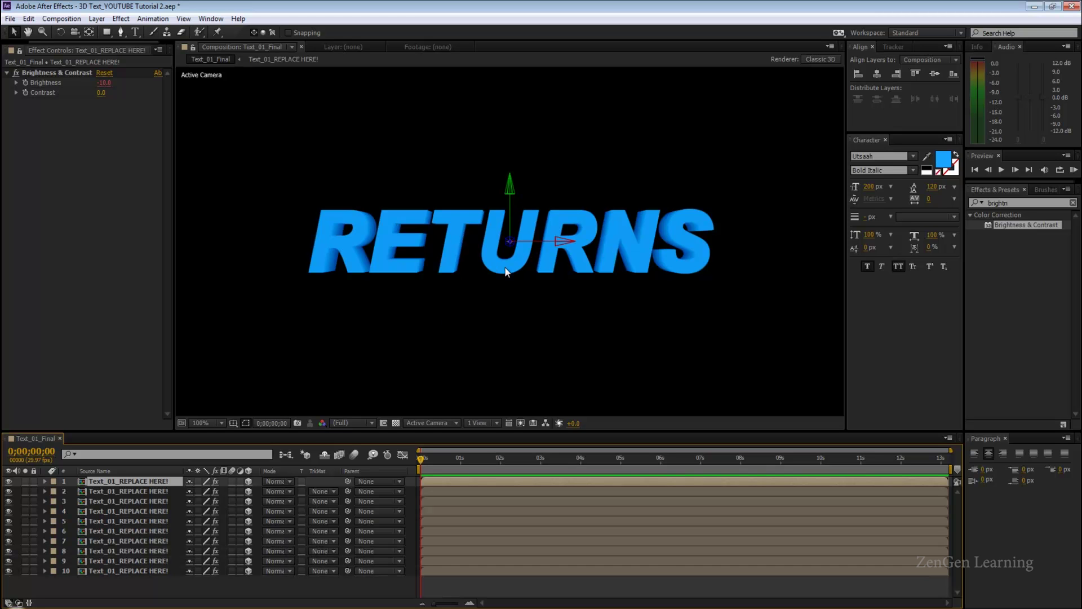
Search Effects & Presets for 'ramp' and apply Gradient Ramp to all ten RETURNS text layers.
click(1030, 203)
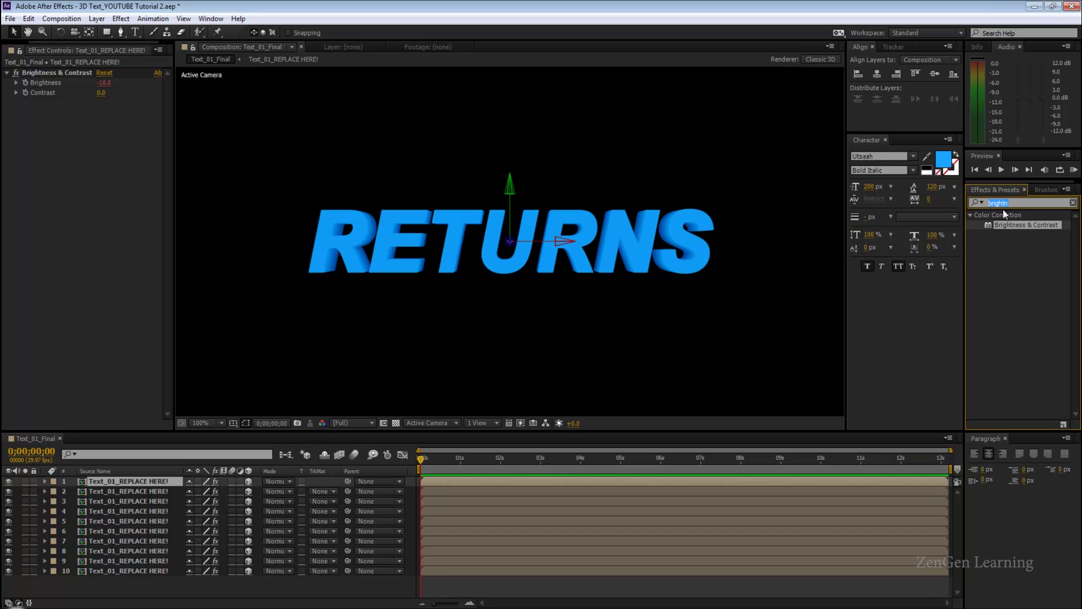
text(ramp)
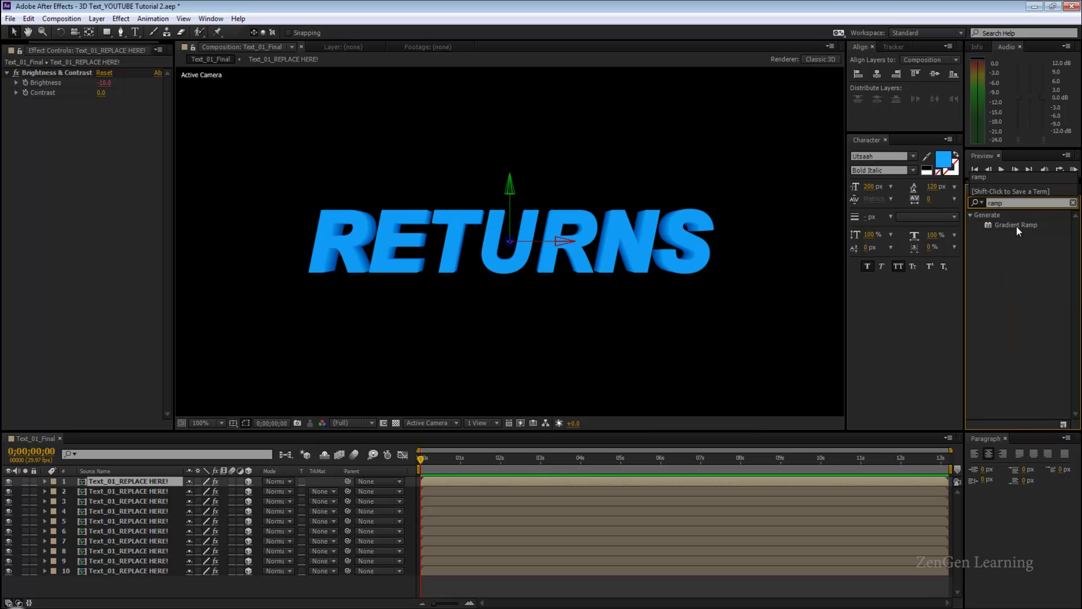
drag(1015, 224, 144, 583)
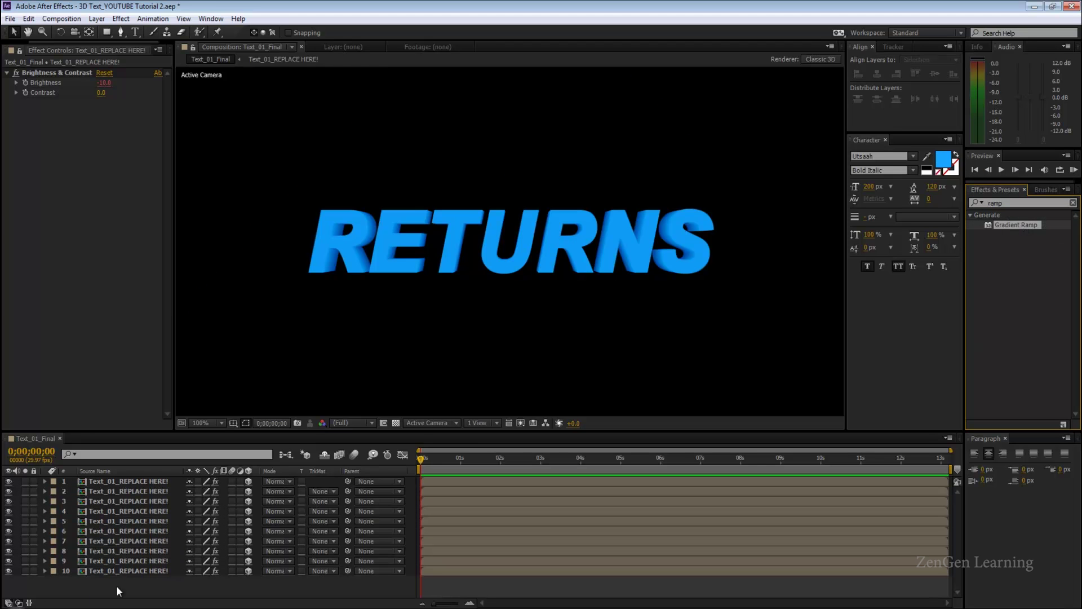
key(ctrl+a)
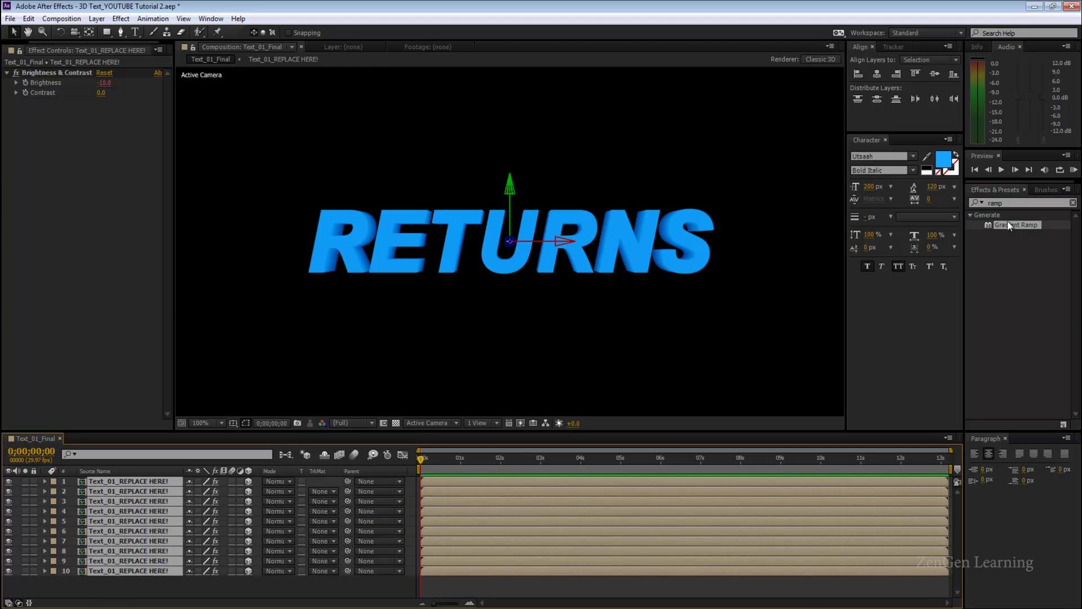
drag(1010, 224, 144, 562)
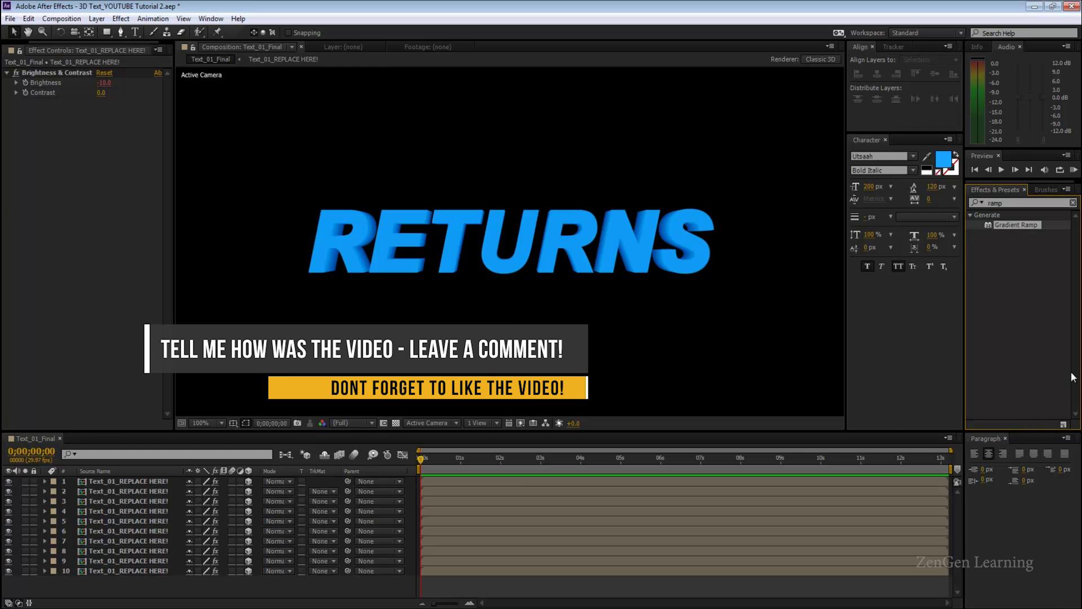
drag(1006, 227, 149, 484)
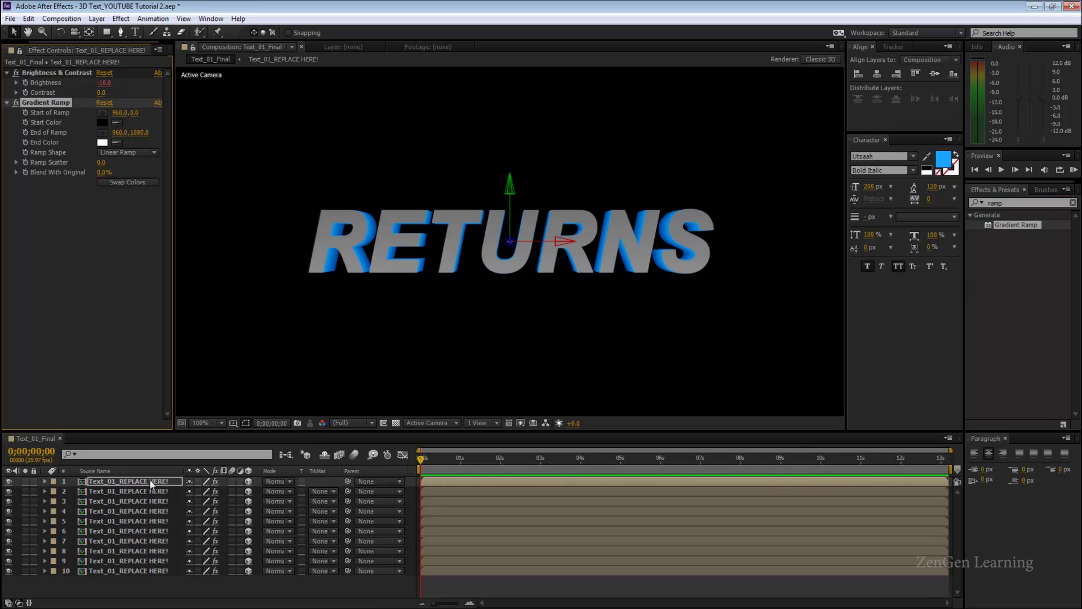
Set the Gradient Ramp end colour to black and the start colour to a bright blue.
key(comma)
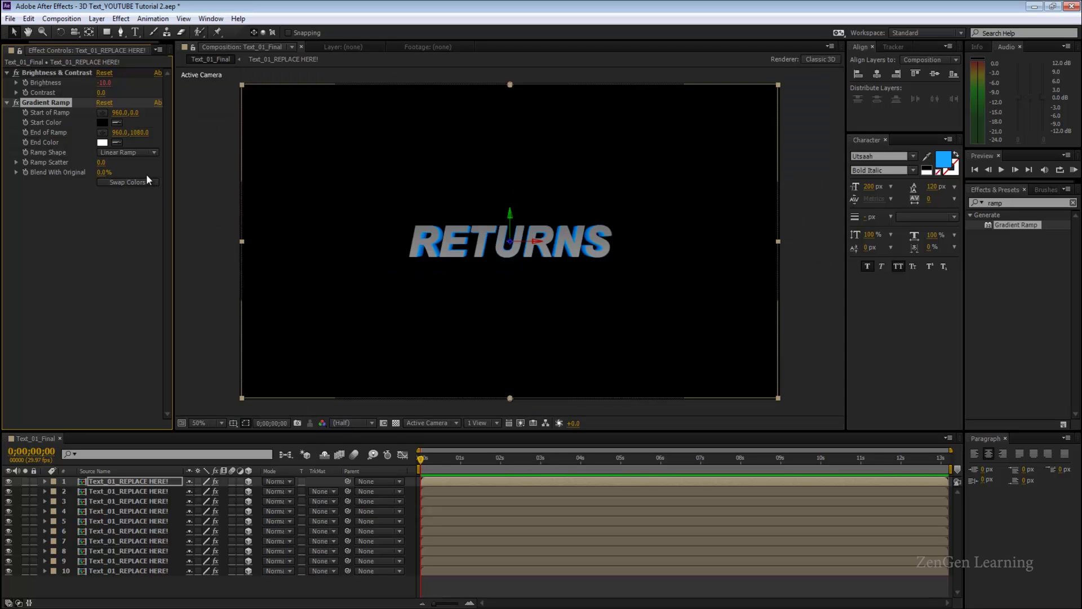
click(102, 143)
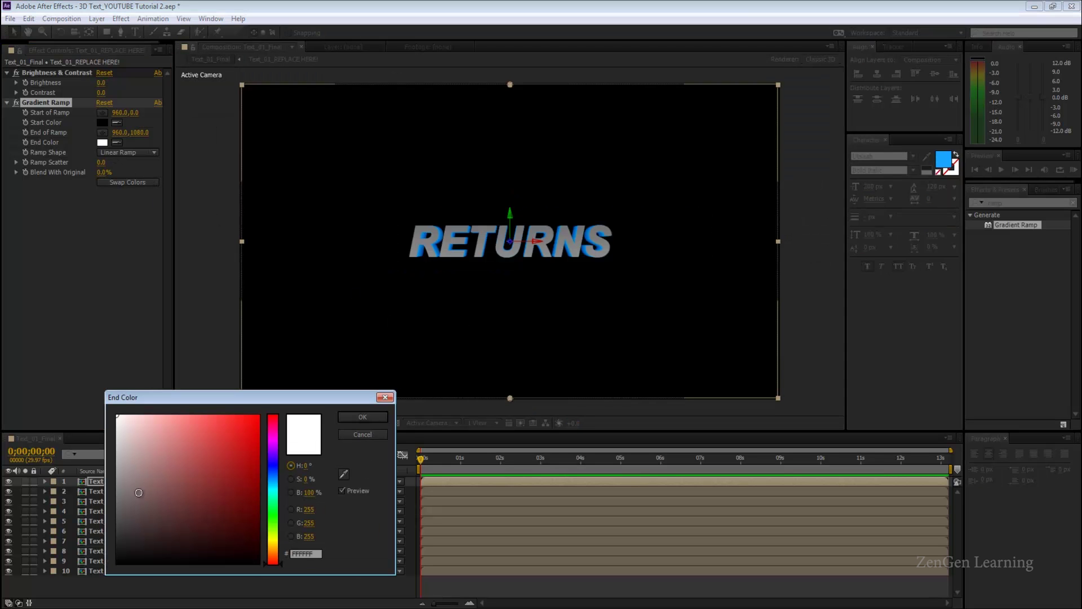
drag(131, 504, 118, 563)
click(362, 417)
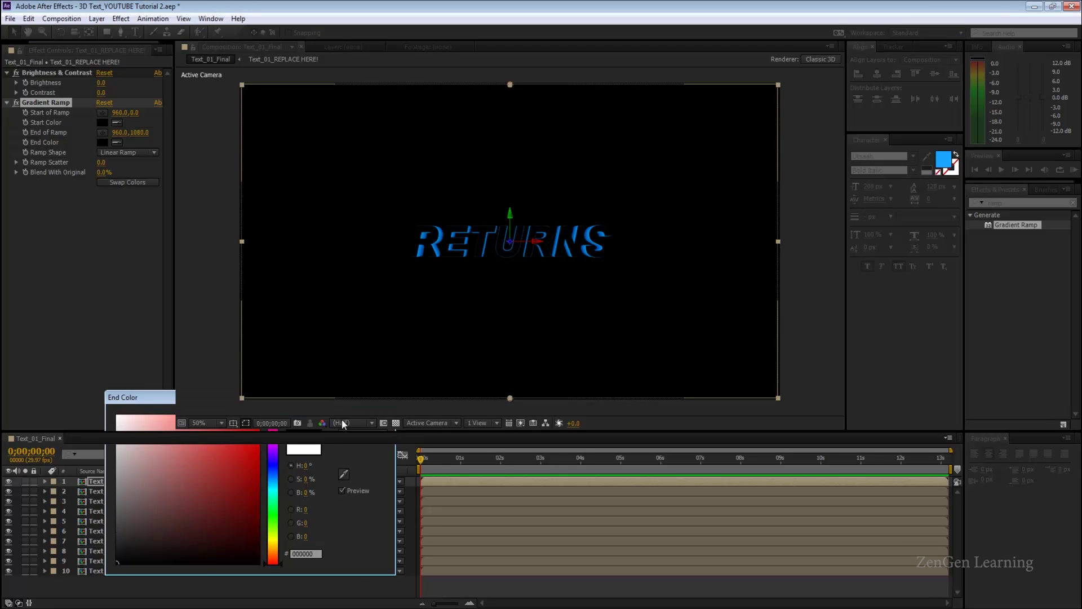
click(104, 124)
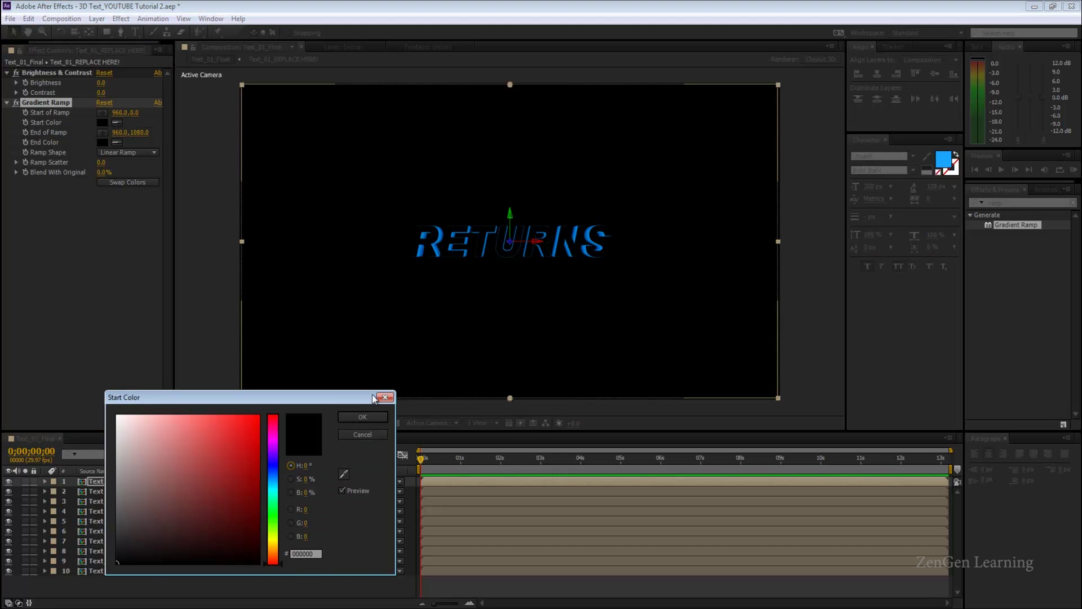
click(344, 473)
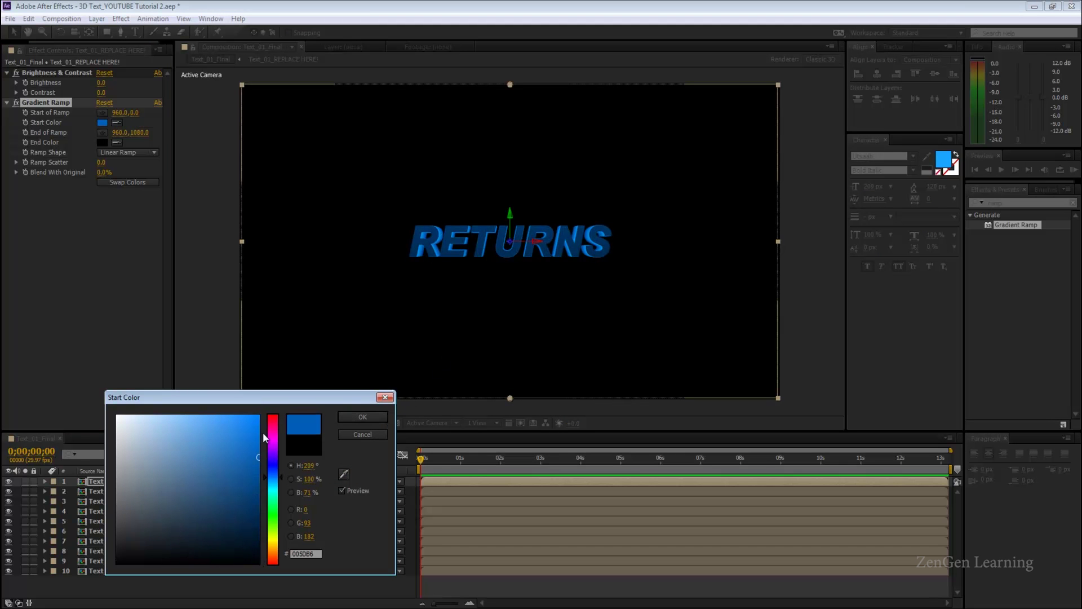
click(245, 420)
click(362, 417)
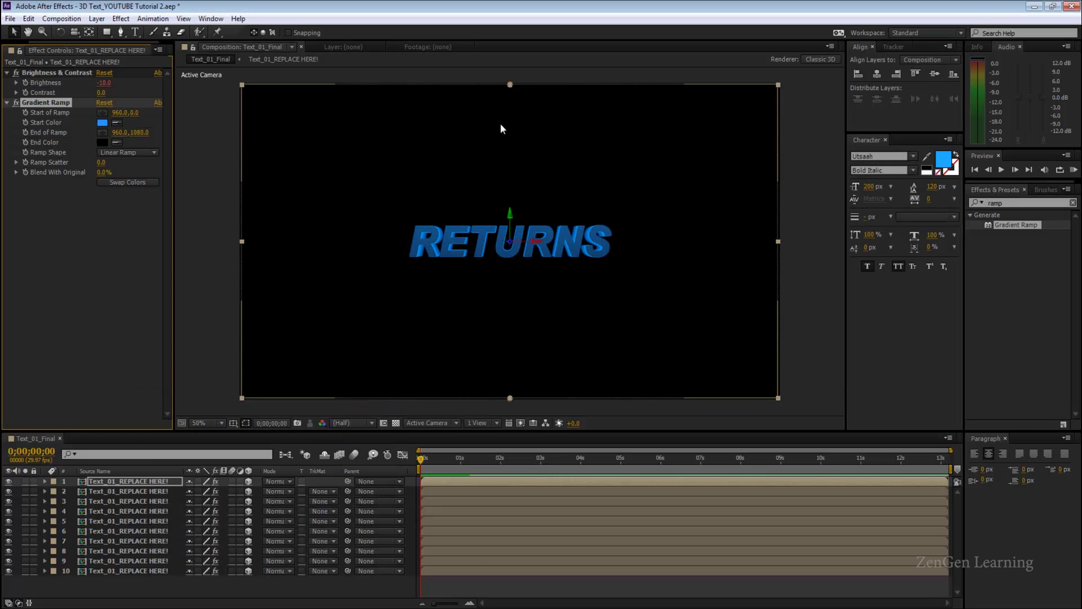
Move the ramp start point down onto the letters and the end point just below them.
drag(509, 84, 520, 219)
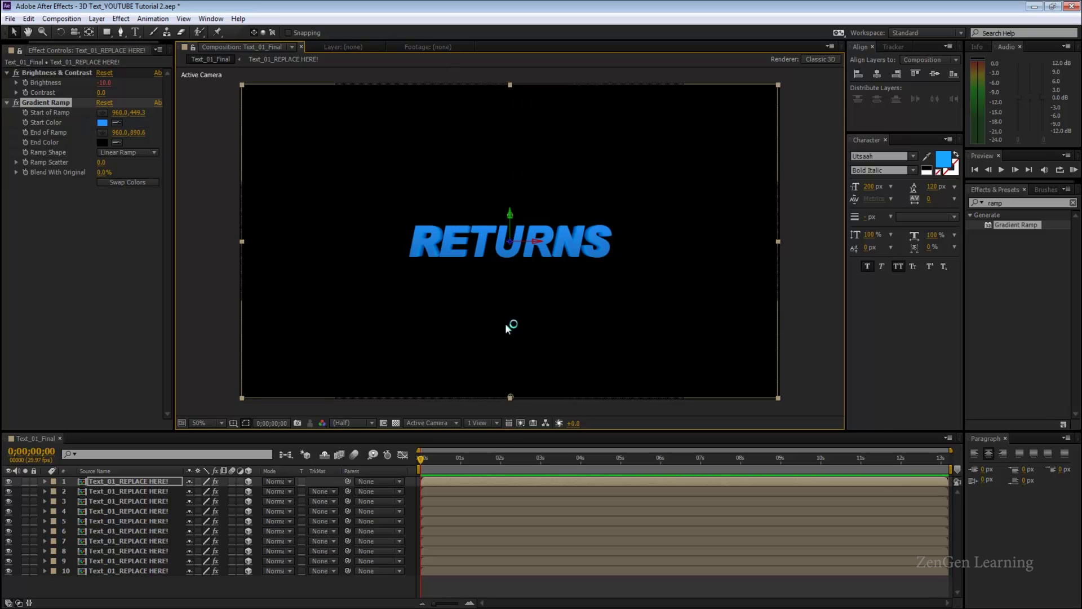
drag(506, 317, 510, 285)
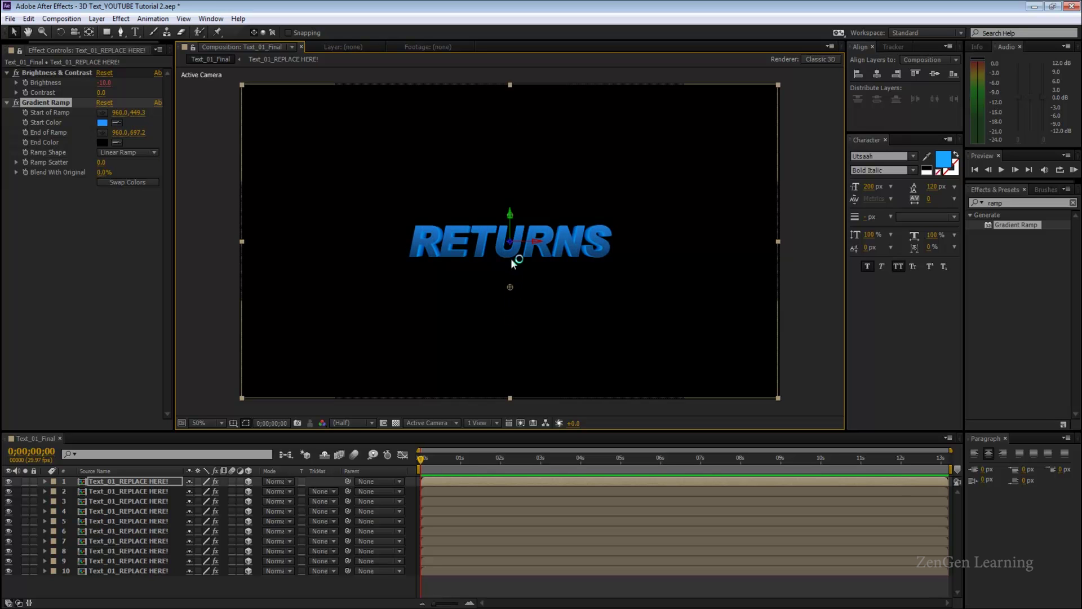
key(slash)
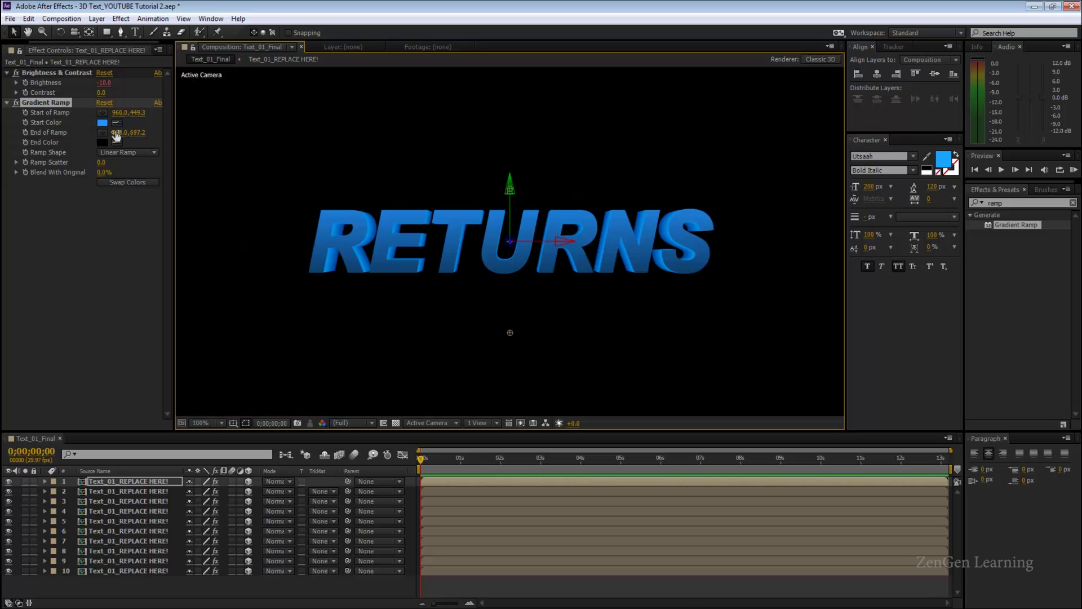
Fine-tune the ramp start colour toward a fully saturated, lighter blue.
click(104, 123)
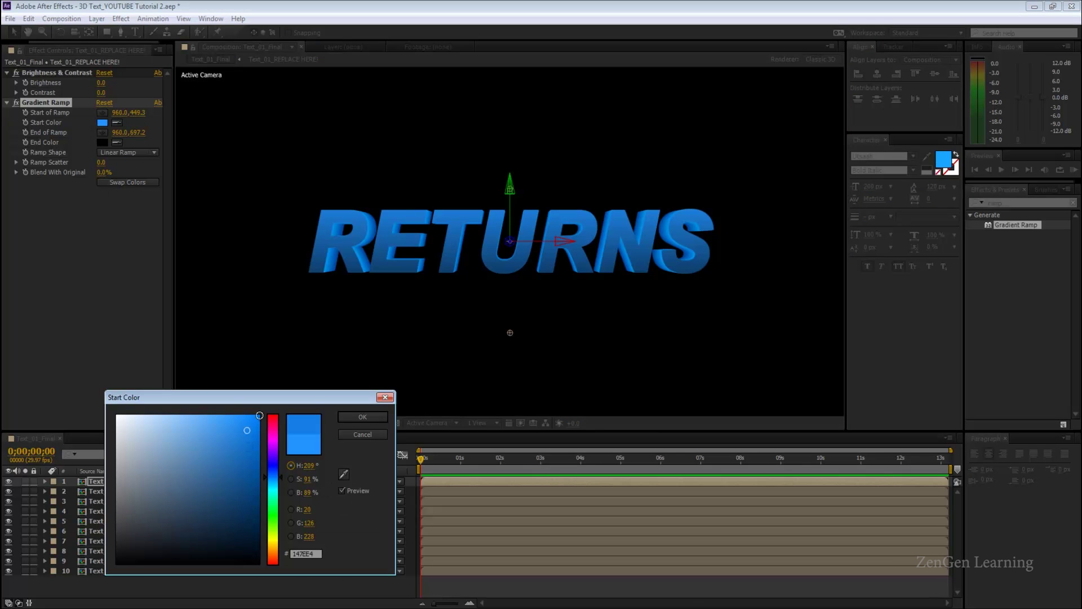
drag(247, 430, 311, 392)
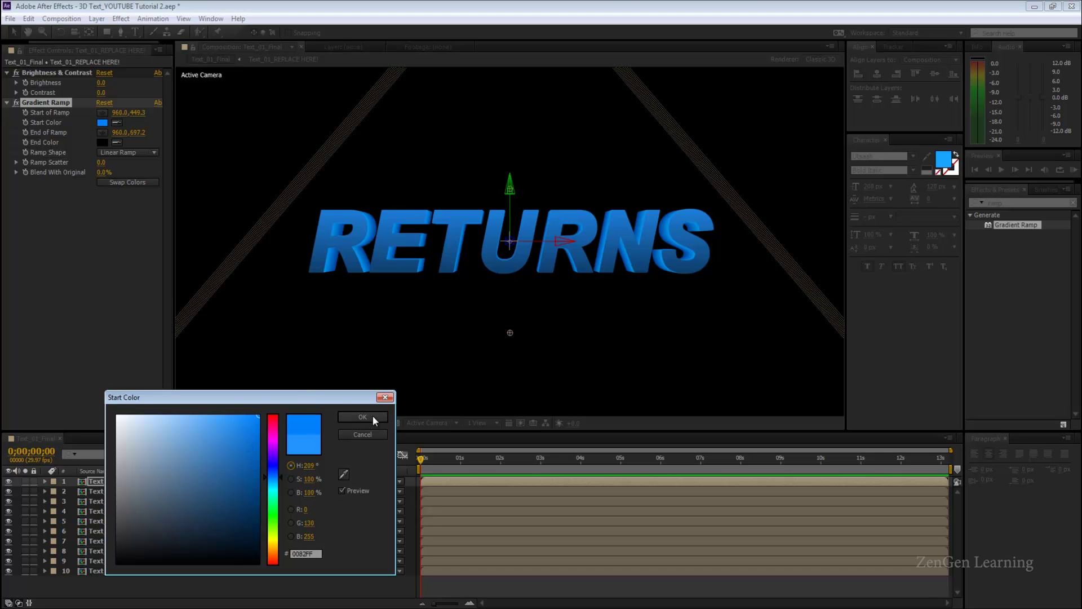
click(274, 472)
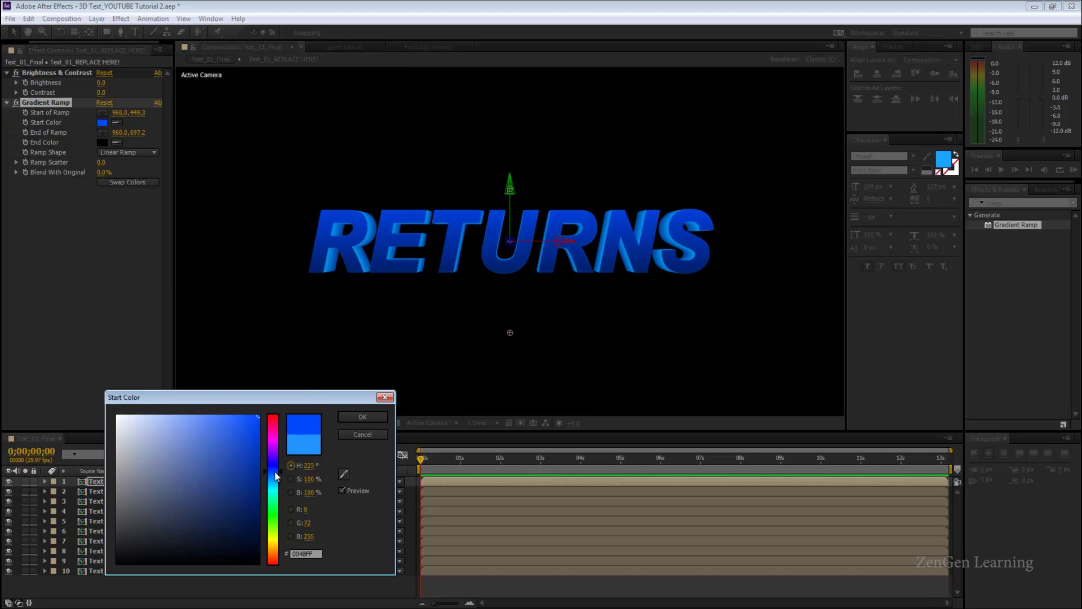
drag(275, 477, 279, 486)
Discard the colour change and check the returns text fill colour inside its precomp.
click(359, 433)
double_click(112, 481)
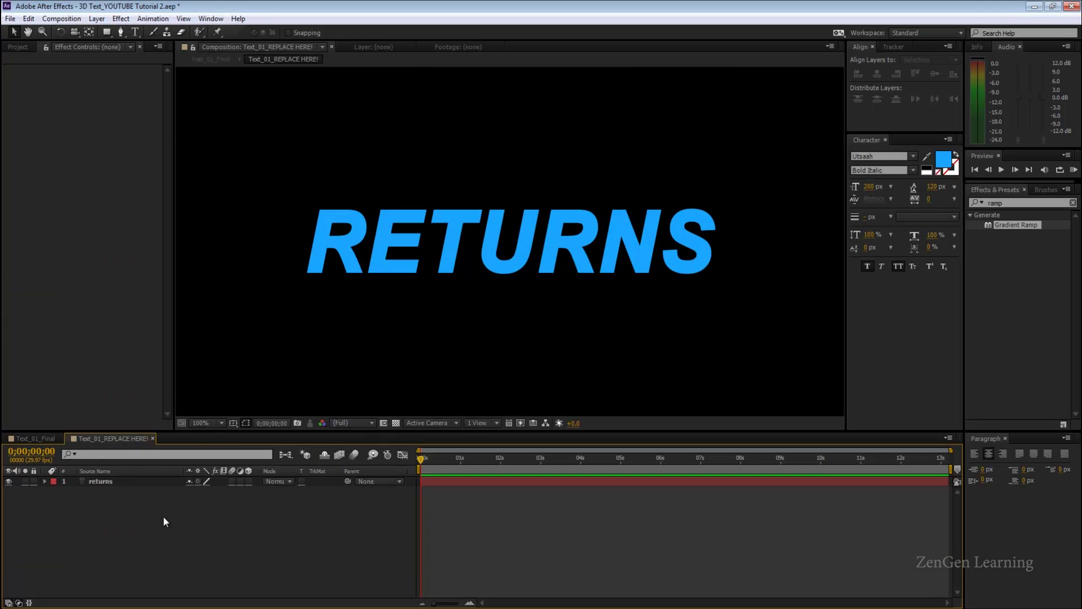
click(141, 481)
click(943, 159)
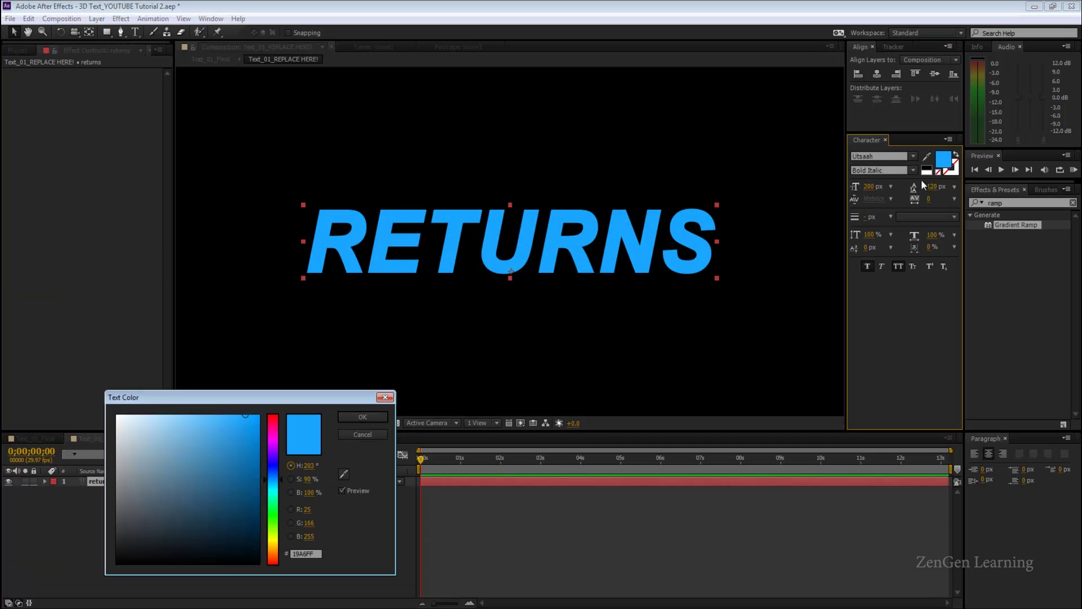
click(371, 417)
click(36, 438)
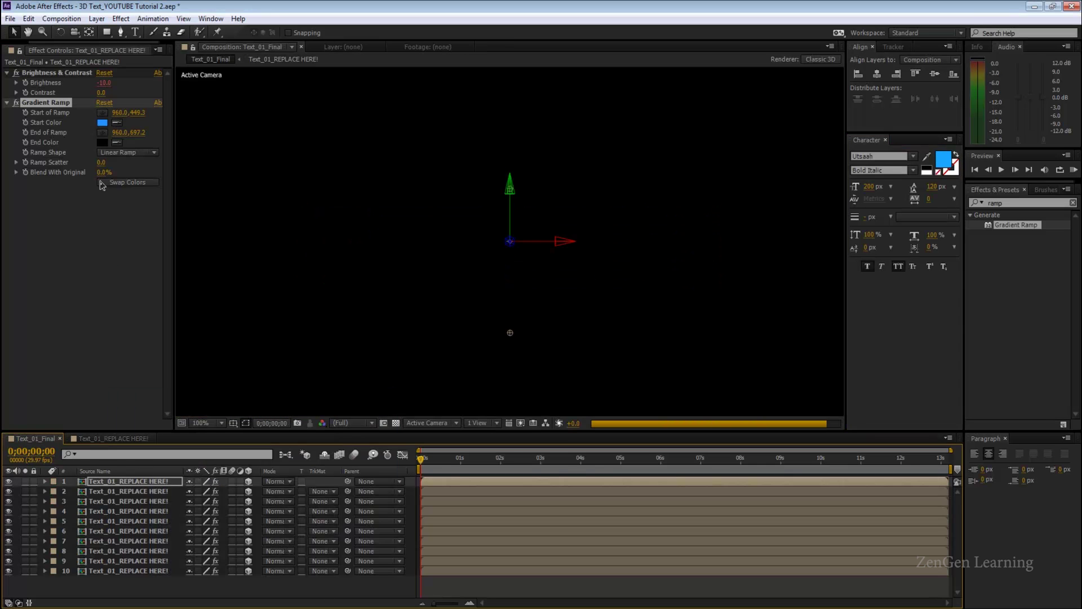
Paste the lighter blue hex into the ramp start colour and push it to full saturation, 009CFF.
click(102, 122)
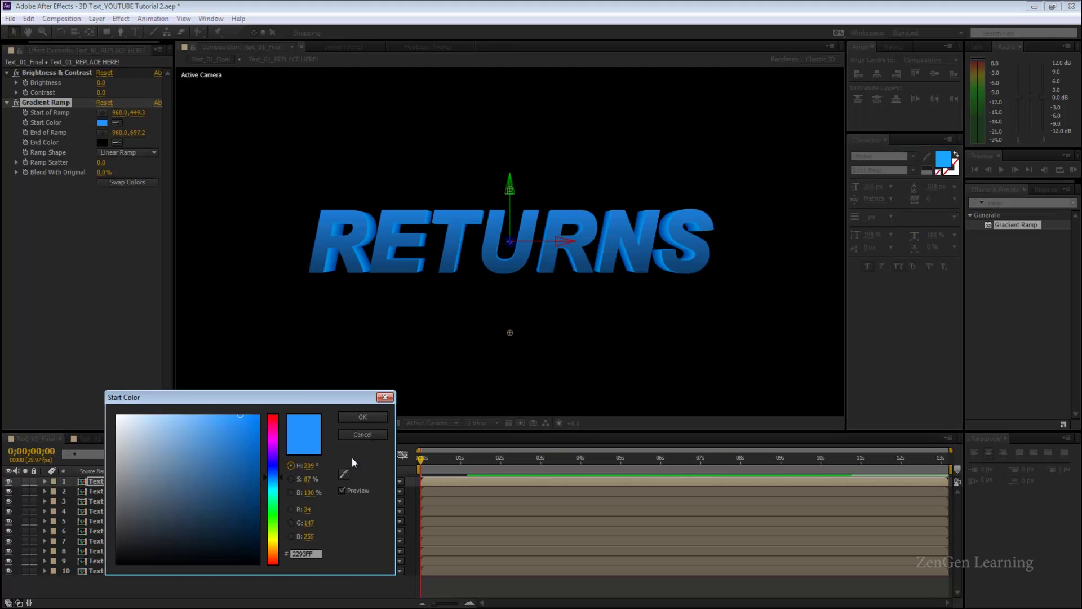
double_click(304, 553)
text(19A6FF)
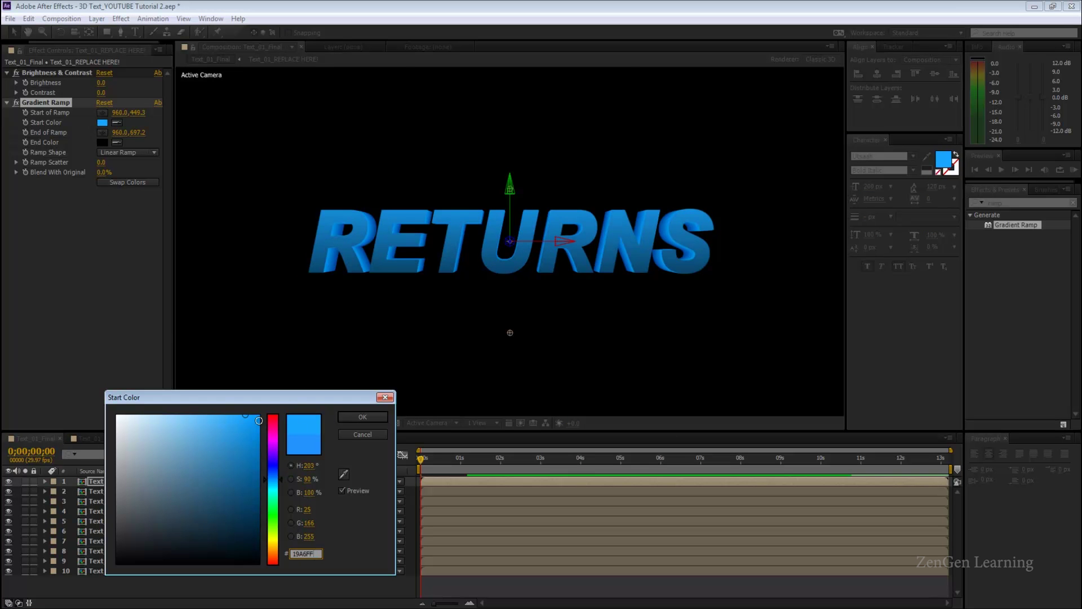
click(257, 417)
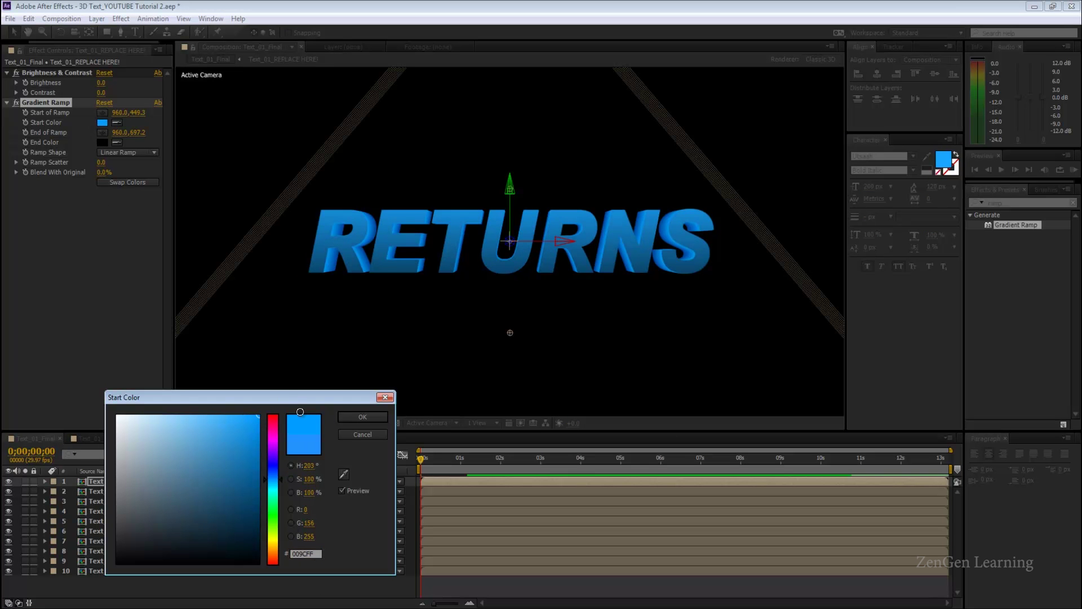
click(380, 416)
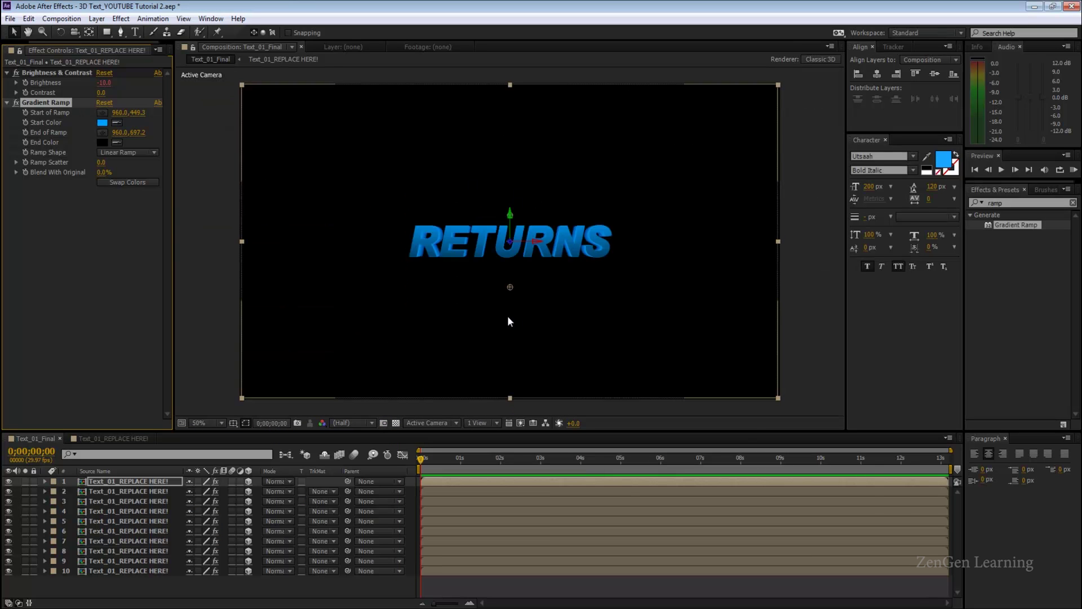
Place the ramp start at 960.0, 493.7 on the text and the end at 960.0, 659.9.
click(104, 112)
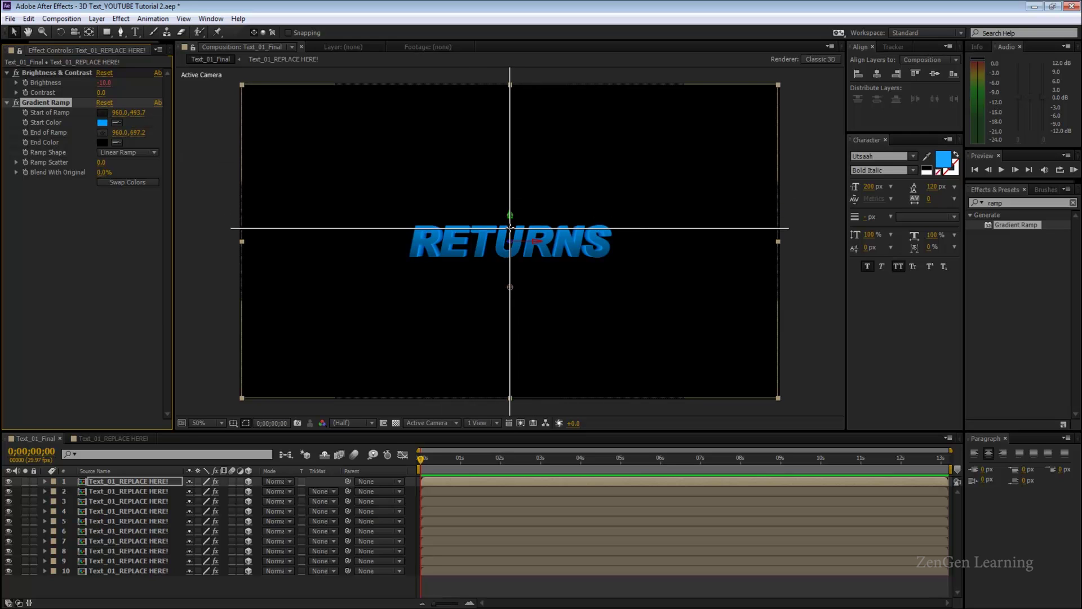
click(510, 228)
key(period)
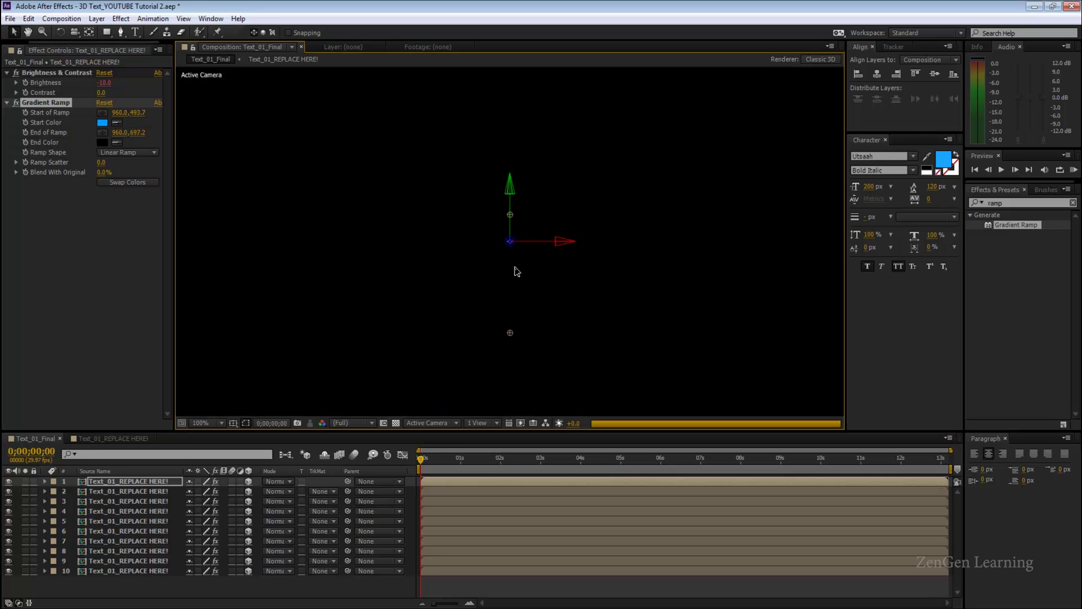
click(510, 320)
drag(510, 320, 510, 311)
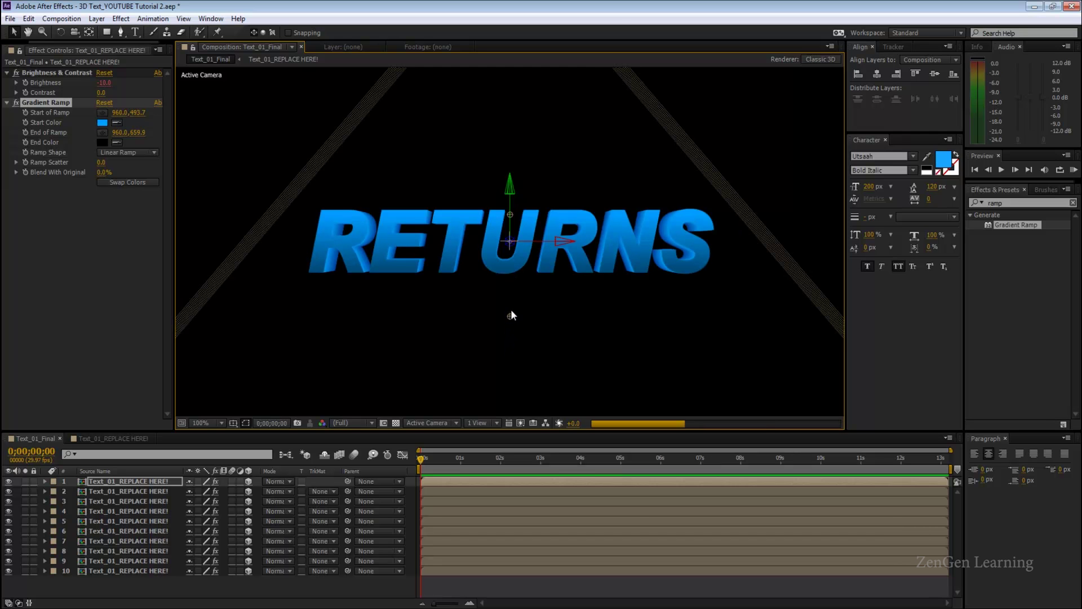
Search for 'beve' and apply Bevel Alpha to the RETURNS text.
click(1017, 203)
text(beve)
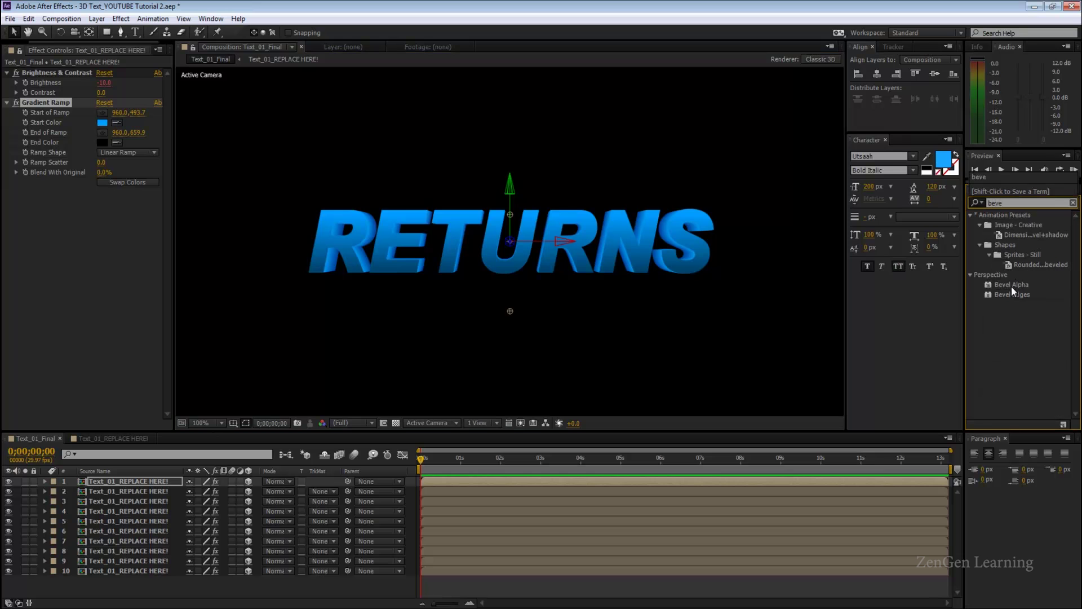
drag(1012, 285, 165, 481)
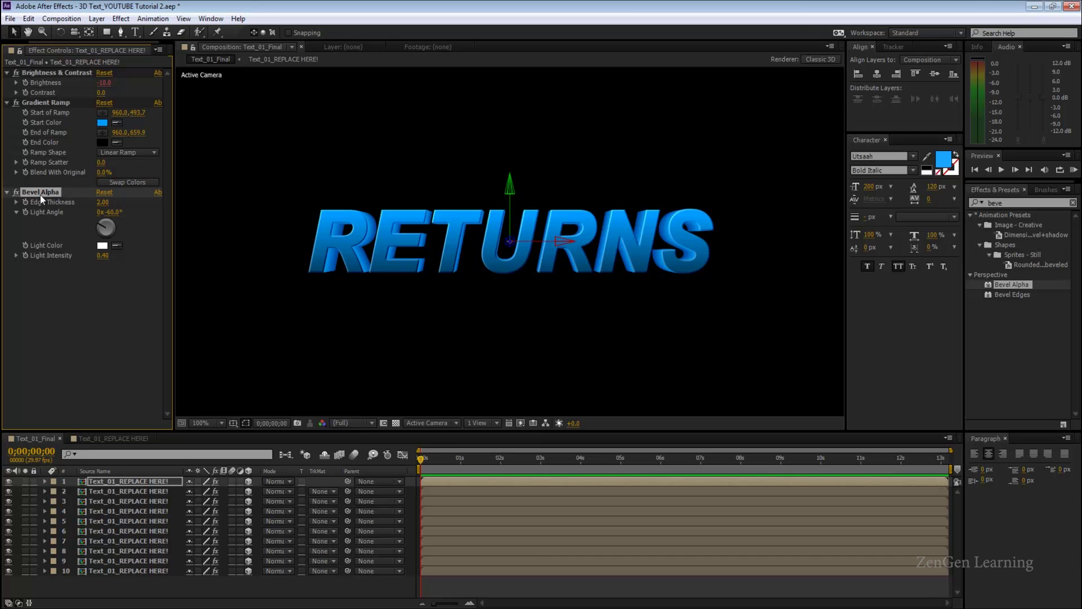
Try Bevel Alpha edge thickness 1 and 2.5, then revert it to 2.00.
click(101, 201)
text(1)
click(90, 316)
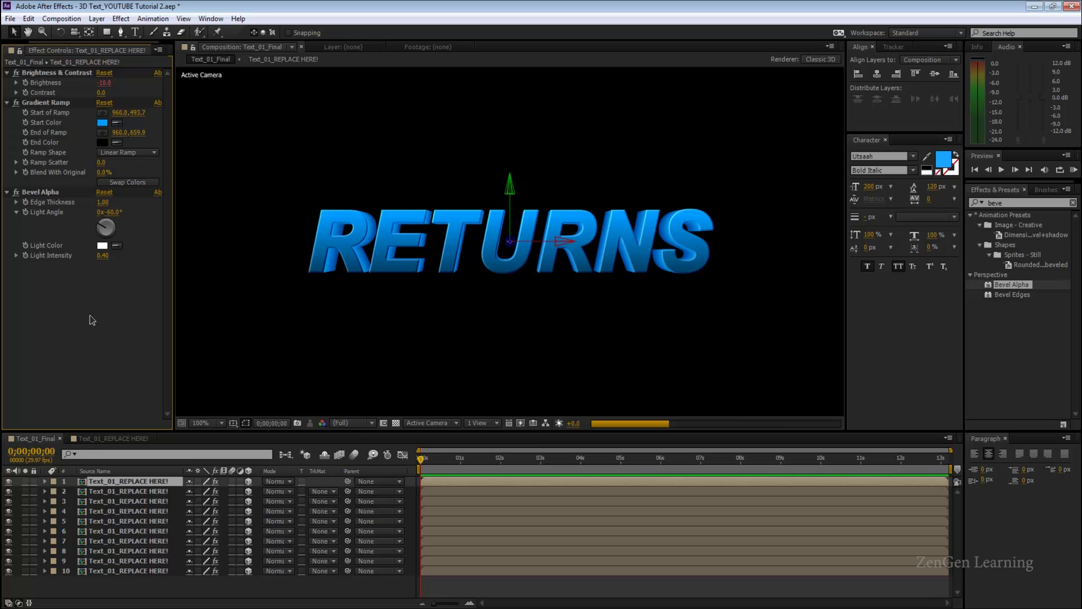
click(105, 203)
text(2.5)
key(Return)
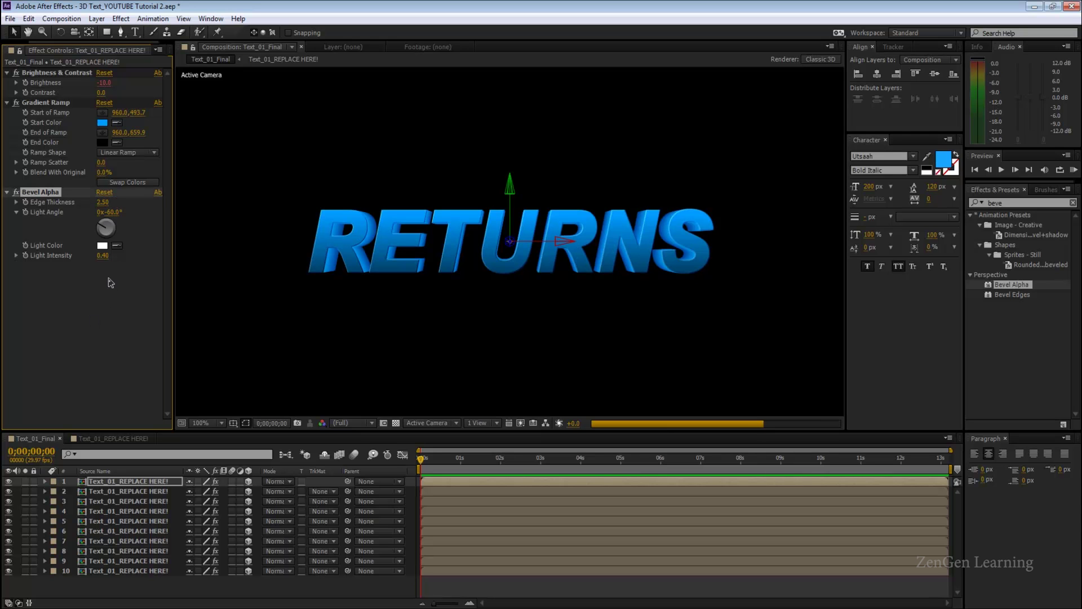
key(ctrl+z)
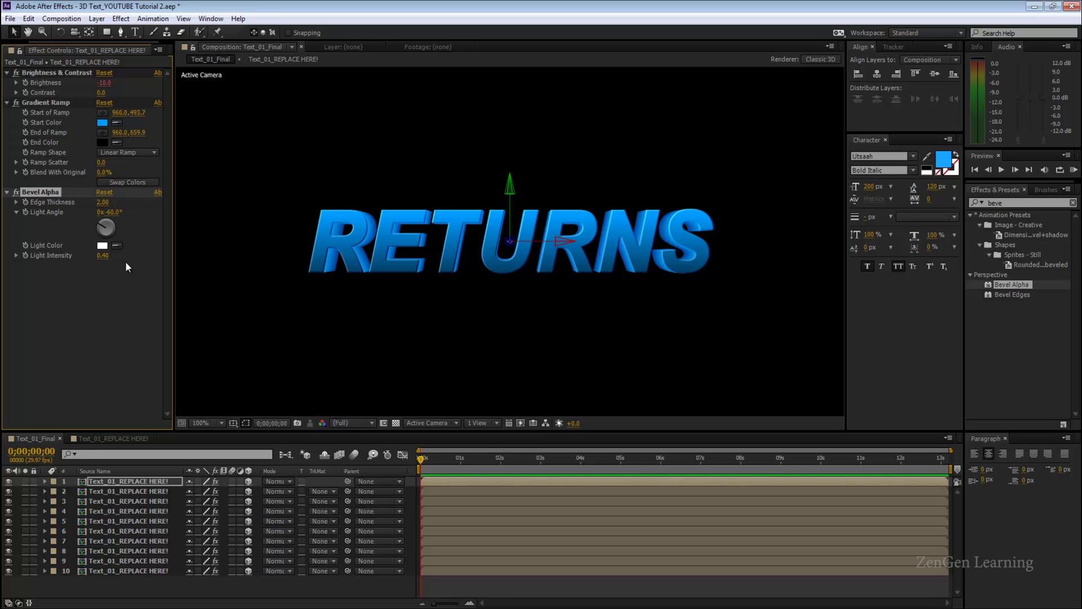
Look inside the Text_01_REPLACE HERE! composition, then return to Text_01_Final.
click(174, 587)
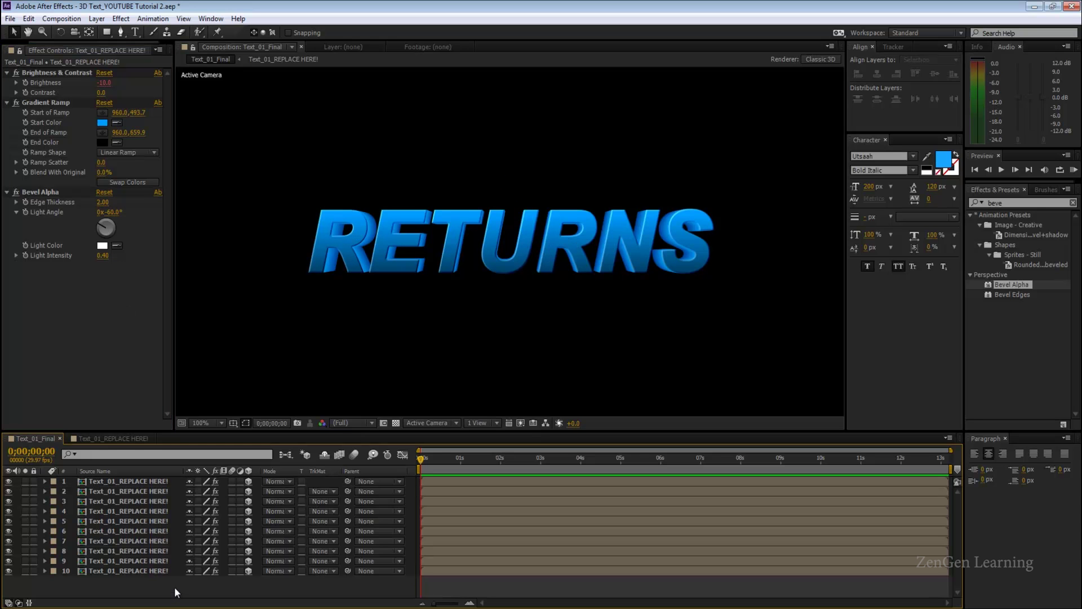
click(117, 443)
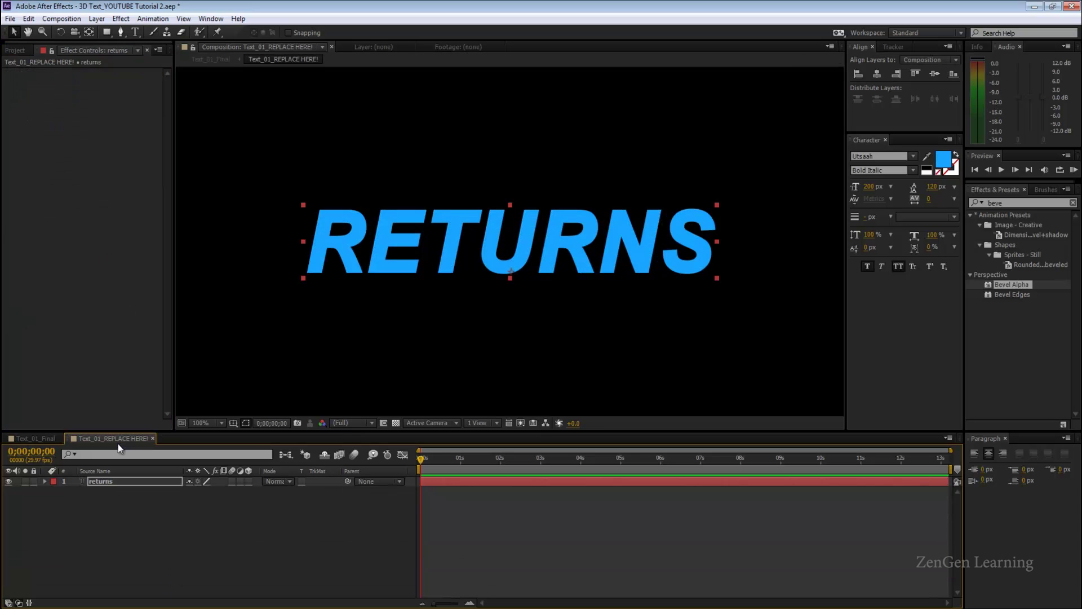
key(shift+Escape)
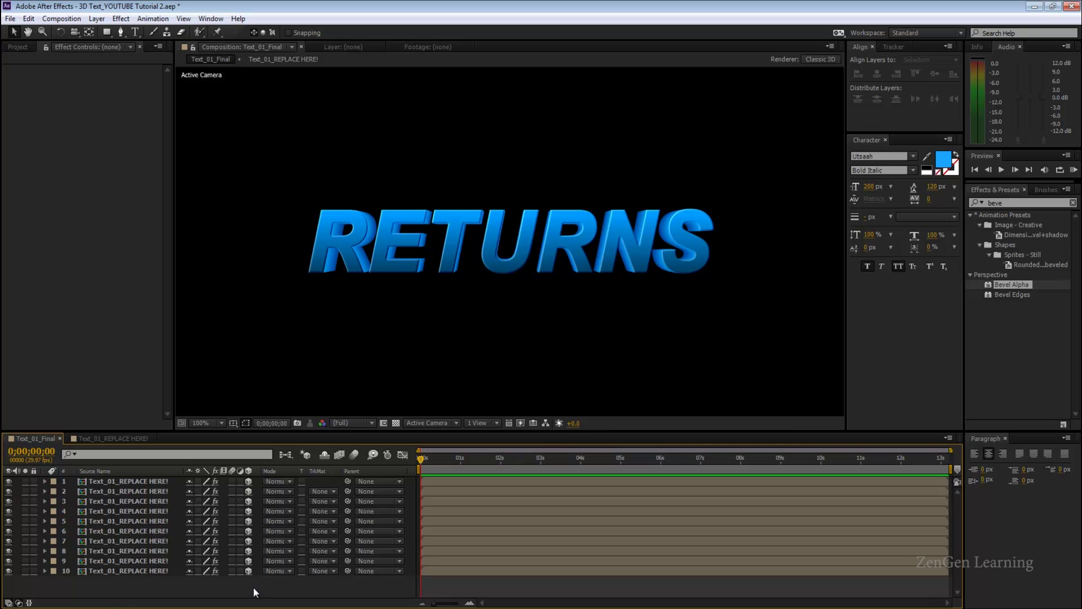
Add Camera 1, set its Position X to 1150 and keyframe it at 0s.
key(ctrl+alt+shift+c)
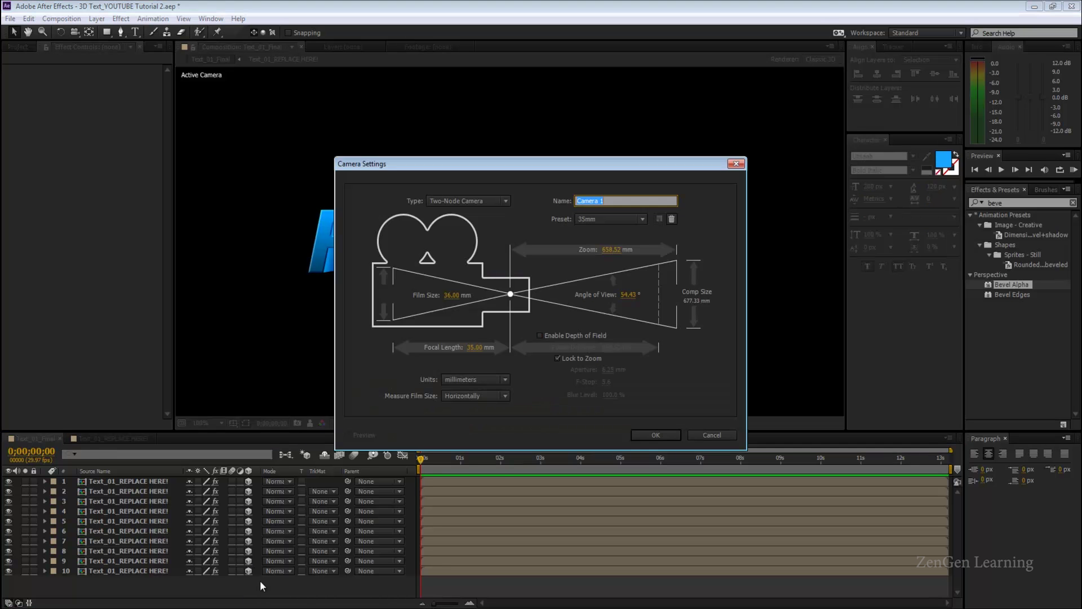
key(Return)
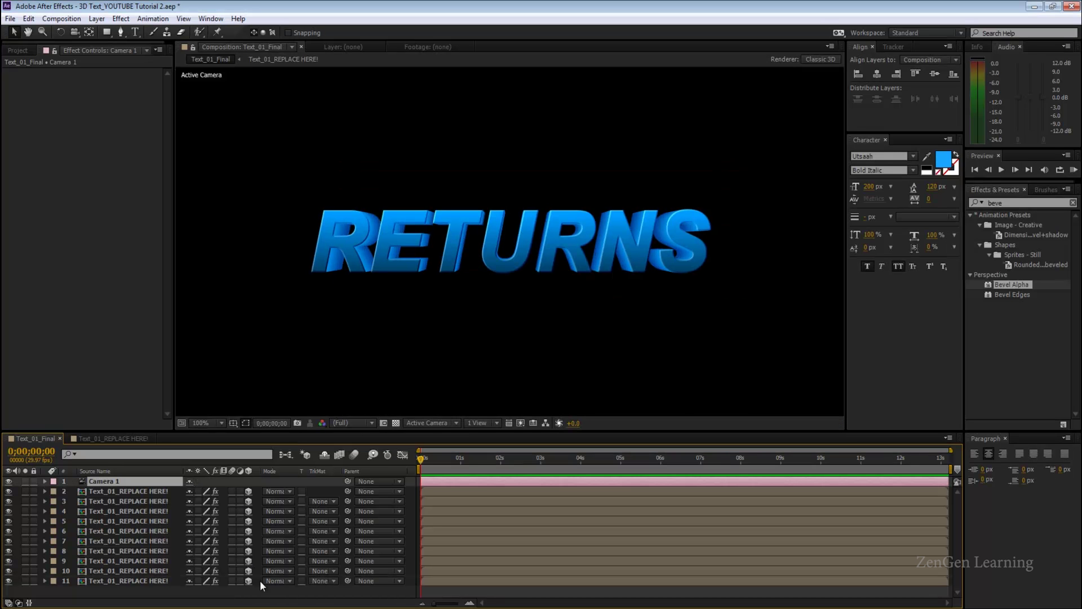
key(p)
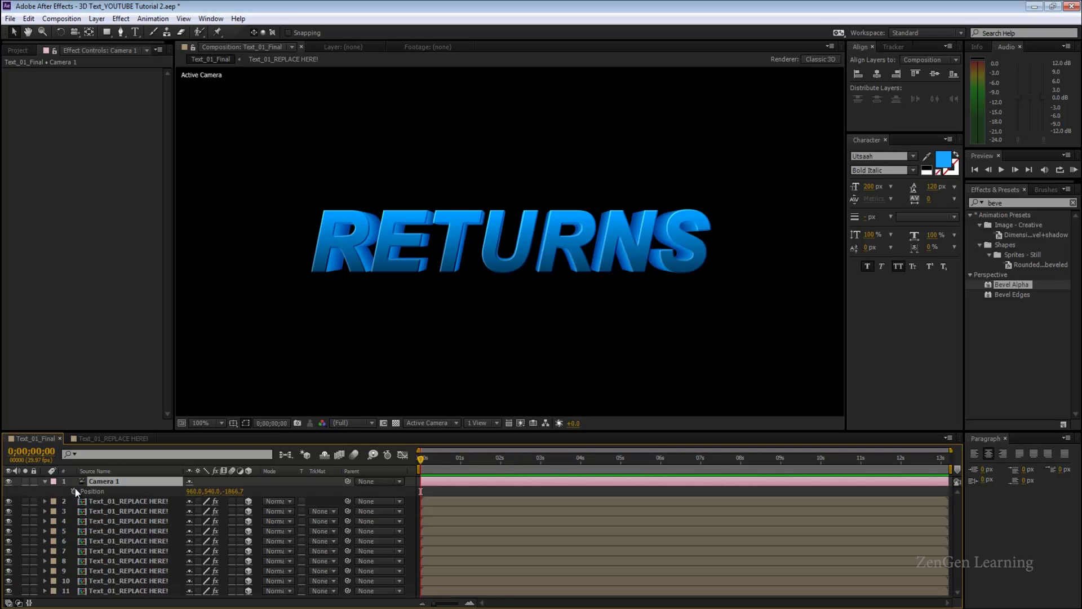
drag(191, 491, 227, 491)
click(196, 491)
text(1150)
key(Return)
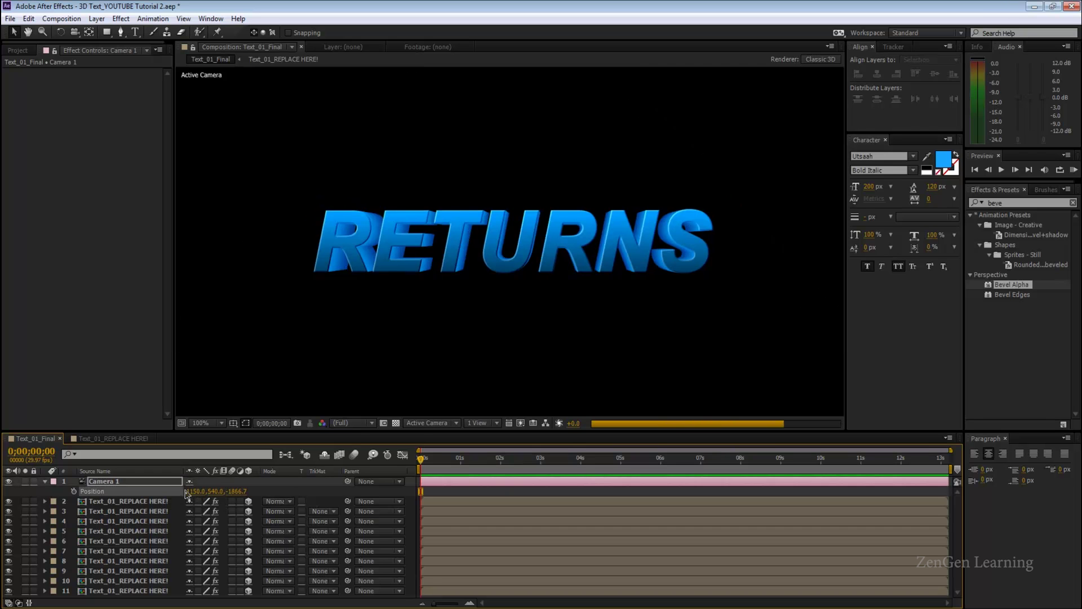
click(74, 491)
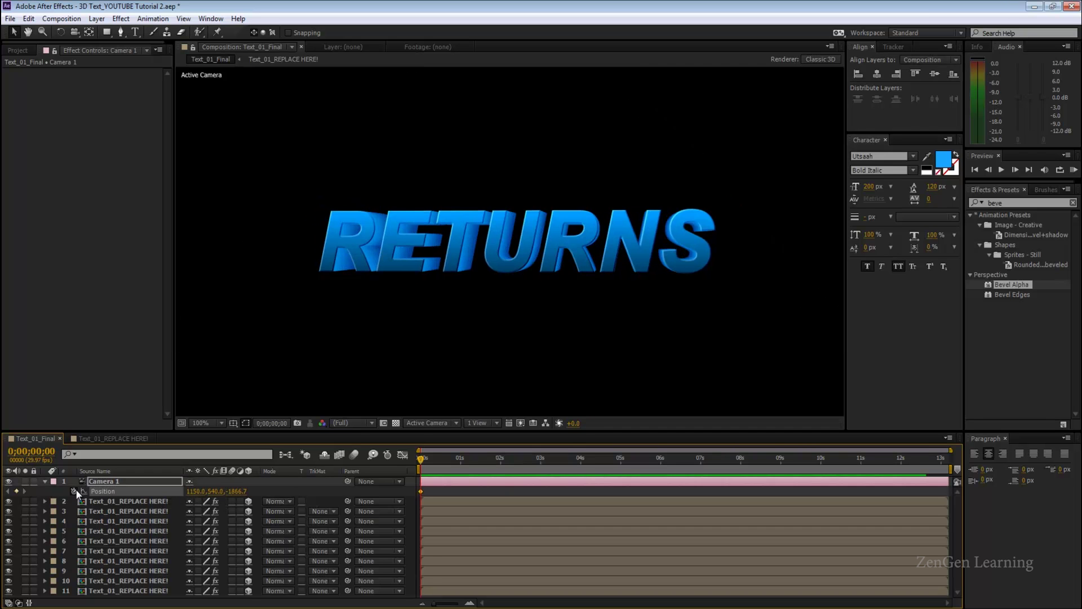
Reset the camera Position at 1s as a second keyframe, end the work area there, and preview.
click(461, 460)
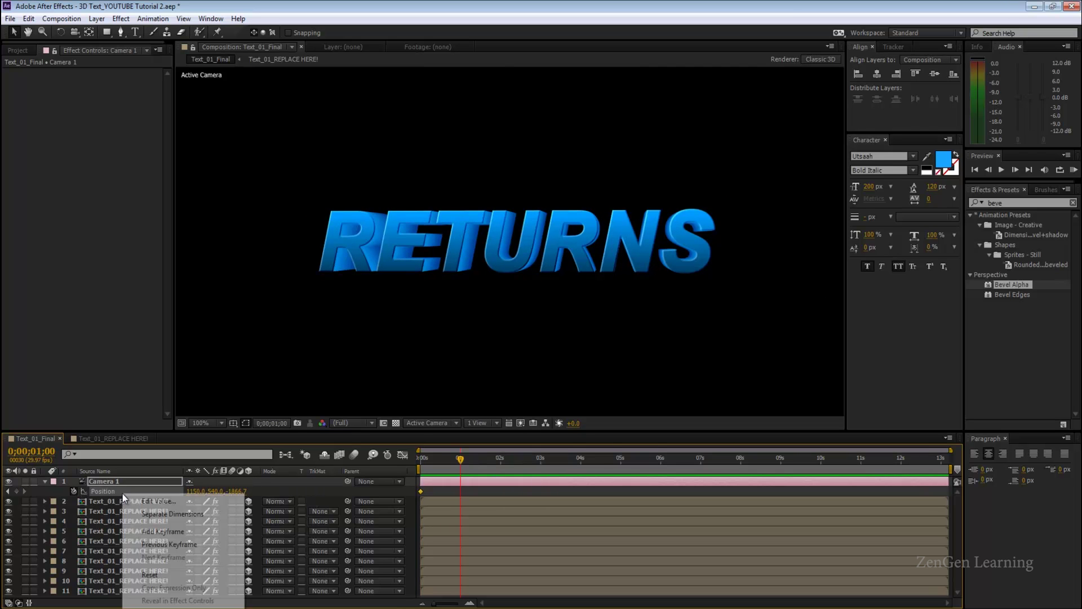
right_click(123, 492)
click(150, 578)
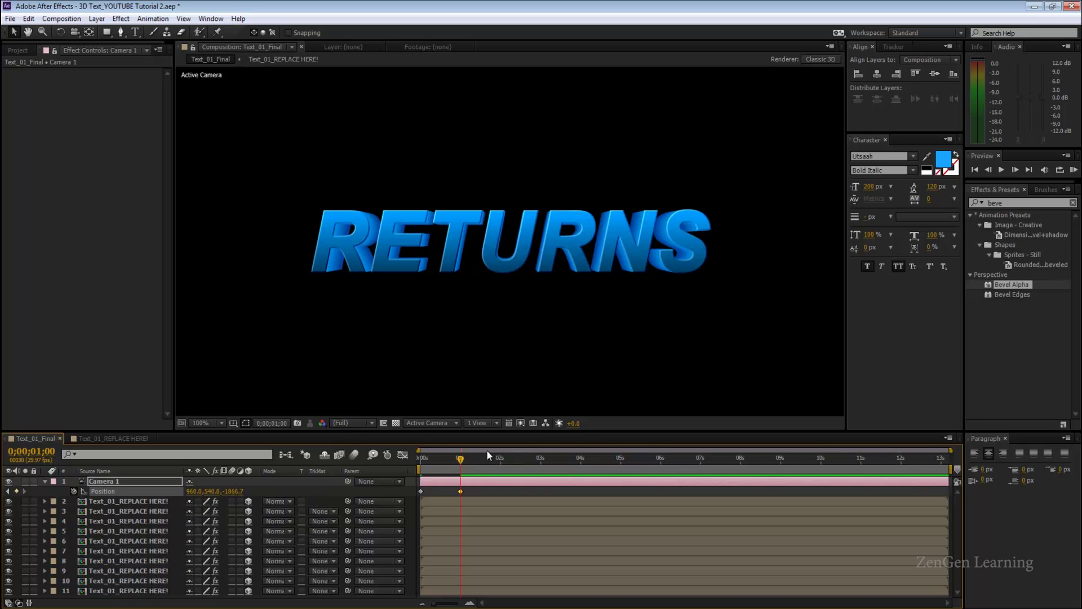
key(n)
key(KP_0)
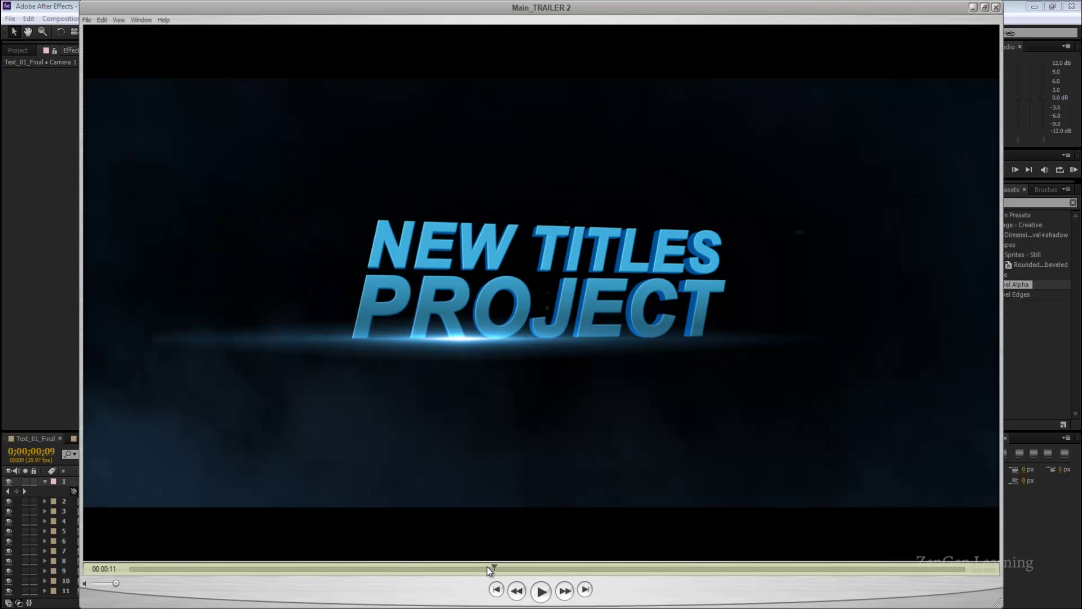
Scrub the Main_TRAILER 2 trailer back to where the blue 3D titles form.
drag(485, 569, 578, 562)
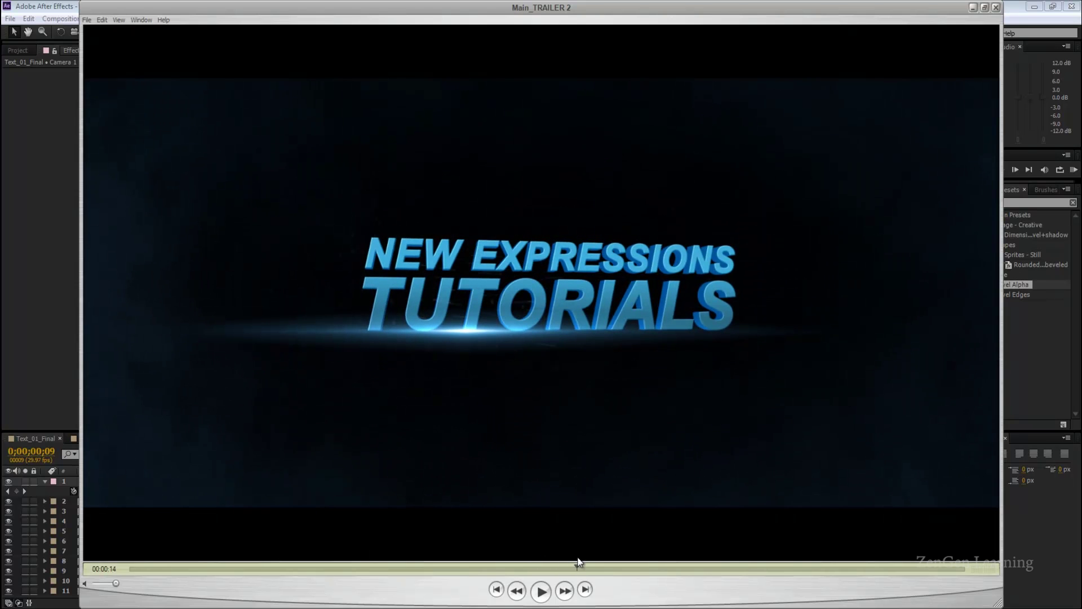